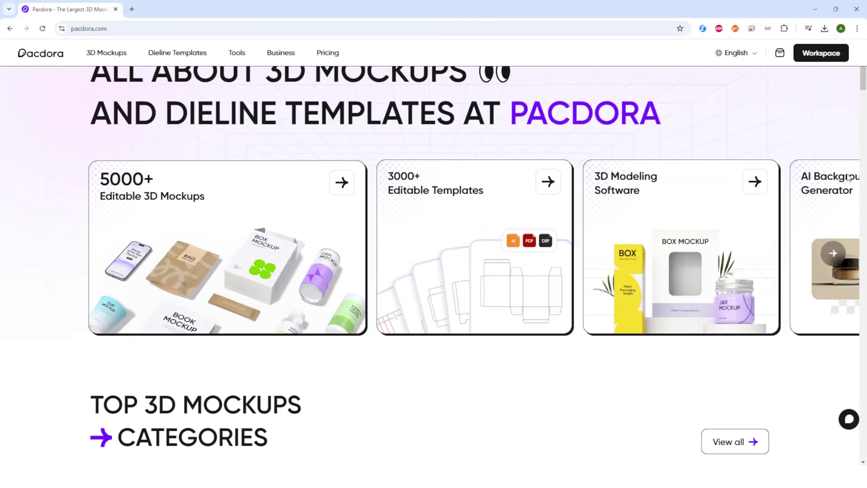
# - Look through the 3D mockup and dieline template categories on the Pacdora home page
pyautogui.scroll(-1, 850, 178)
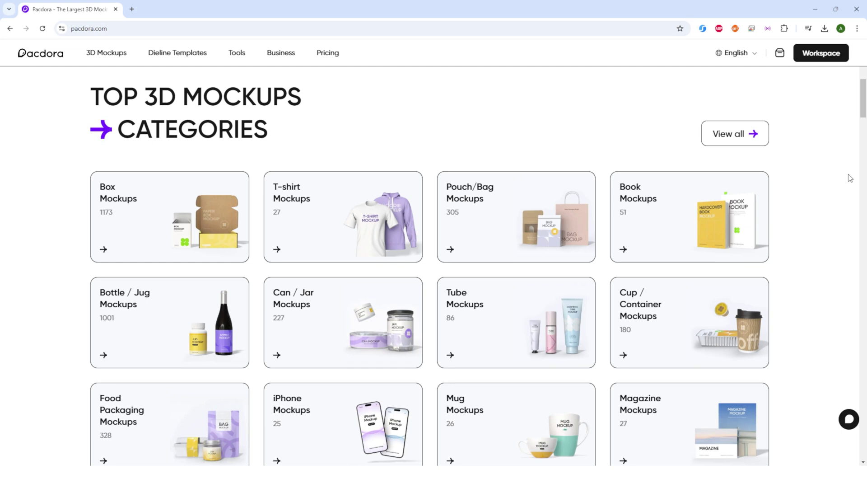
pyautogui.scroll(-6, 850, 178)
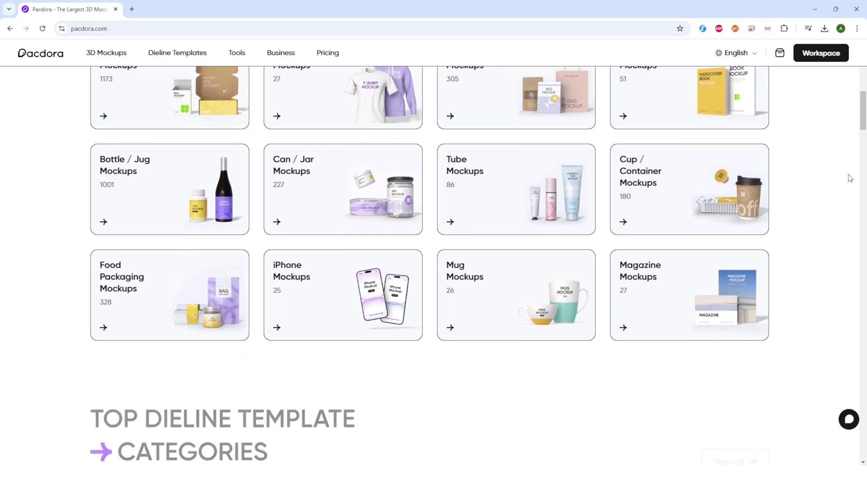
pyautogui.scroll(-5, 851, 178)
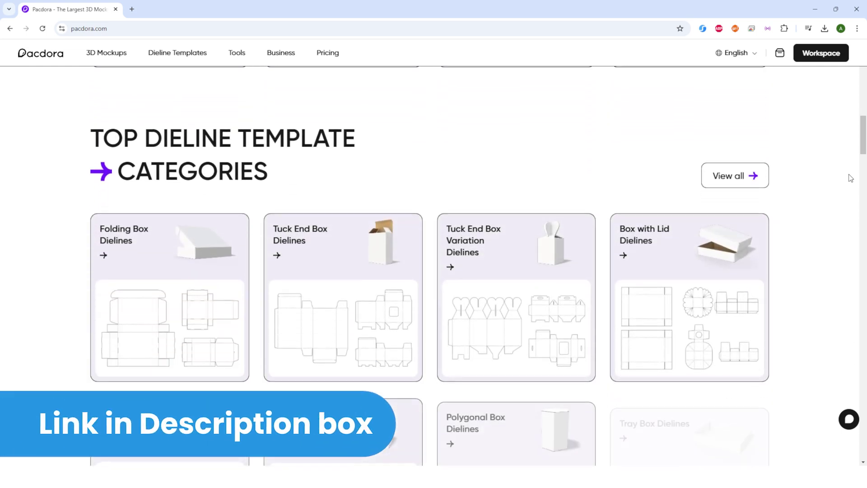
pyautogui.scroll(-5, 851, 178)
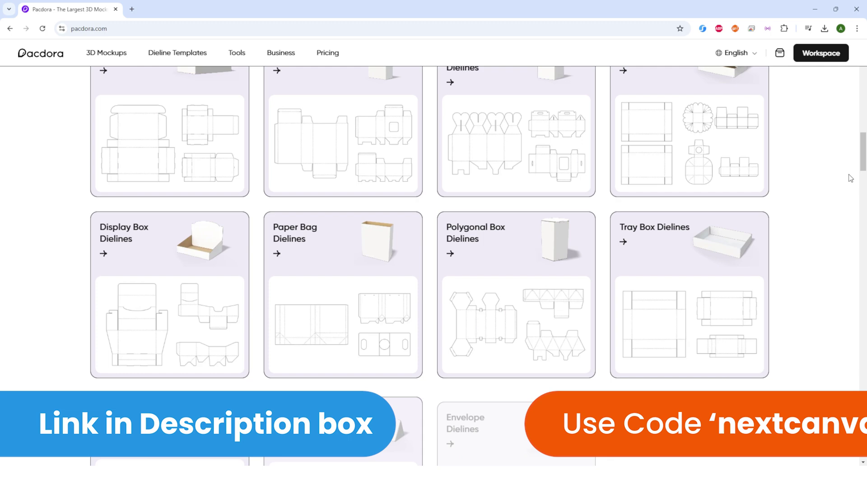
pyautogui.scroll(-9, 852, 177)
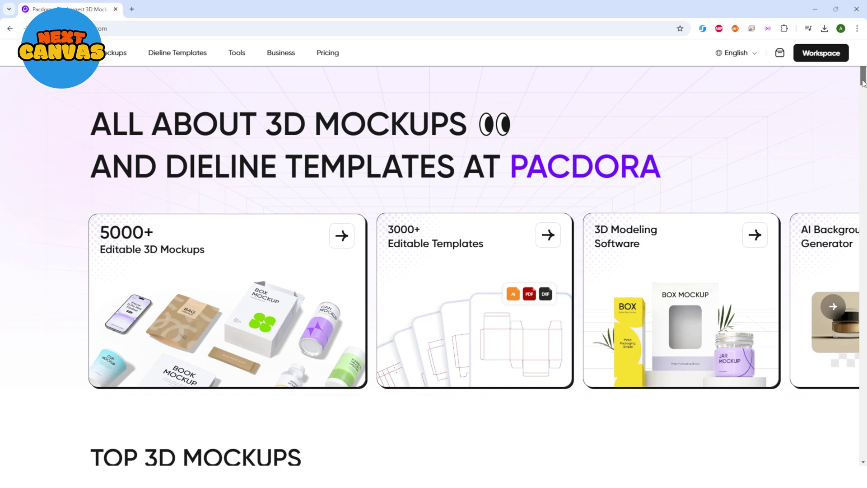
pyautogui.scroll(-5, 865, 79)
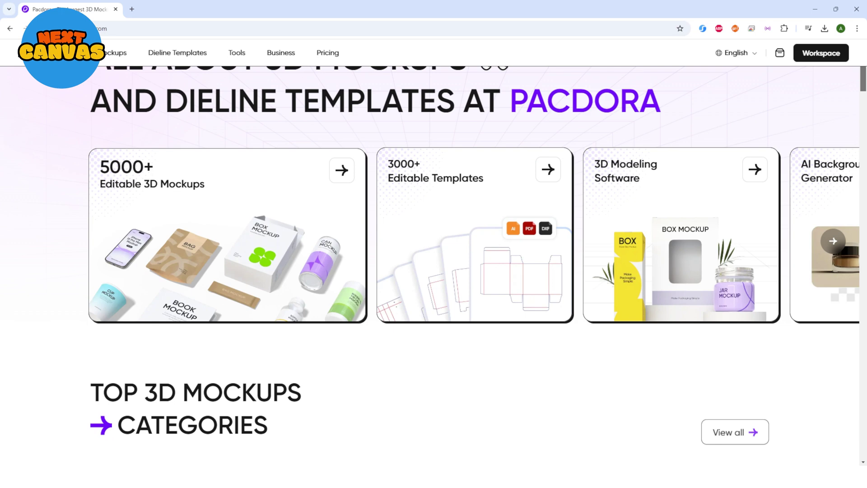
pyautogui.scroll(-2, 434, 265)
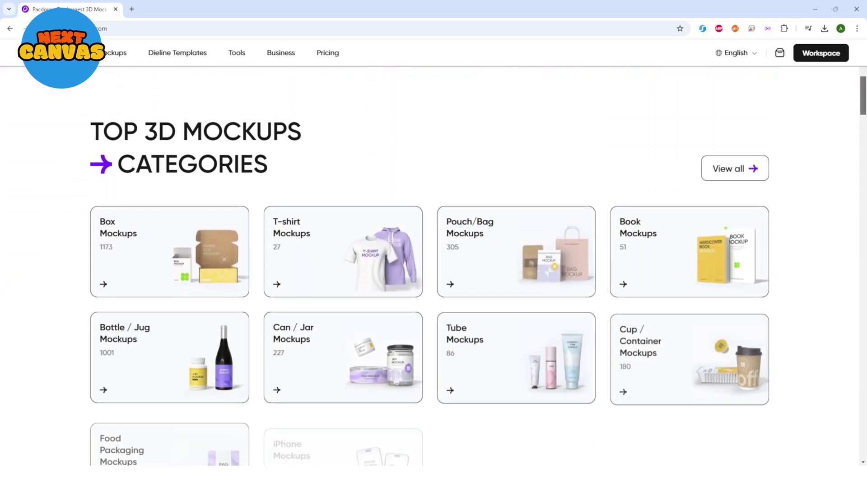
pyautogui.scroll(2, 434, 265)
pyautogui.scroll(5, 434, 271)
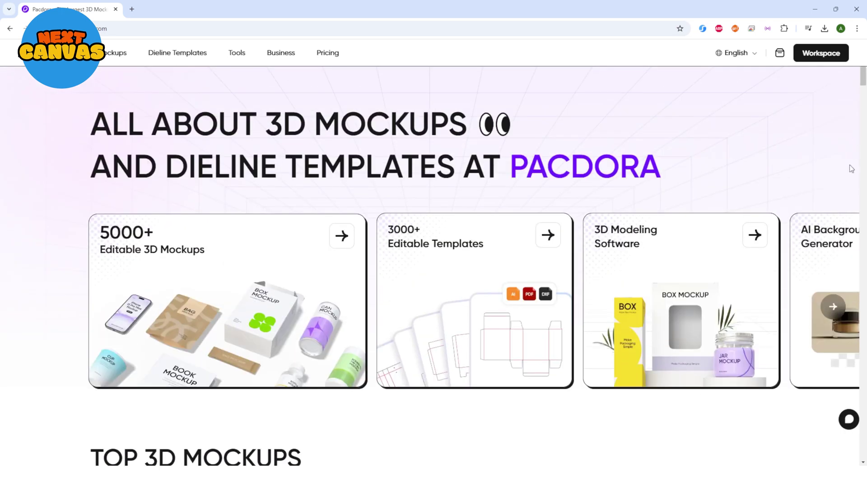
pyautogui.scroll(-7, 851, 169)
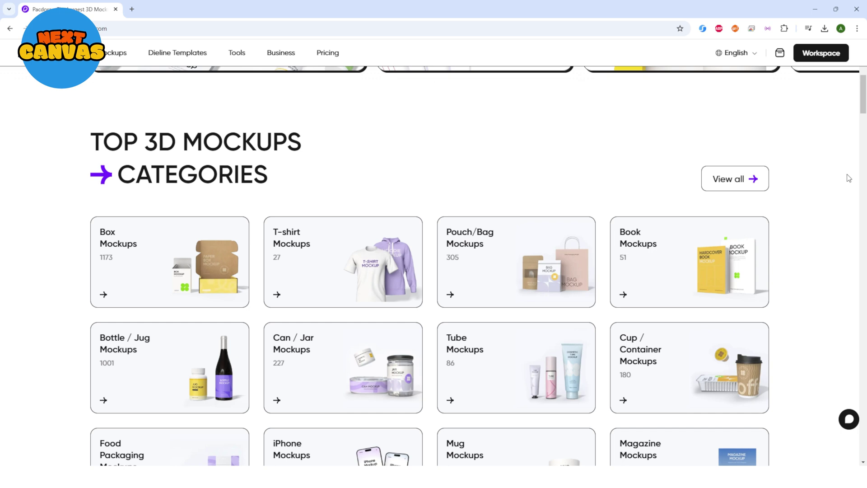
pyautogui.scroll(-1, 849, 178)
pyautogui.scroll(8, 406, 435)
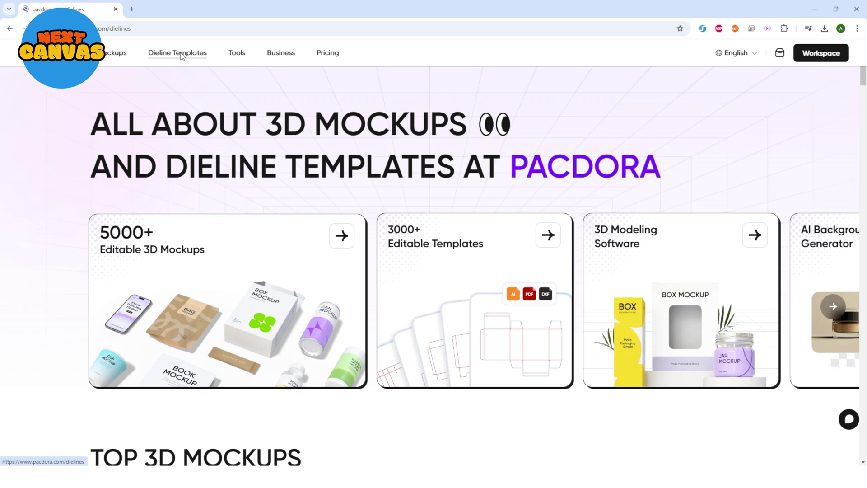
# - Open the dieline templates library and browse its box templates and model categories
pyautogui.click(180, 54)
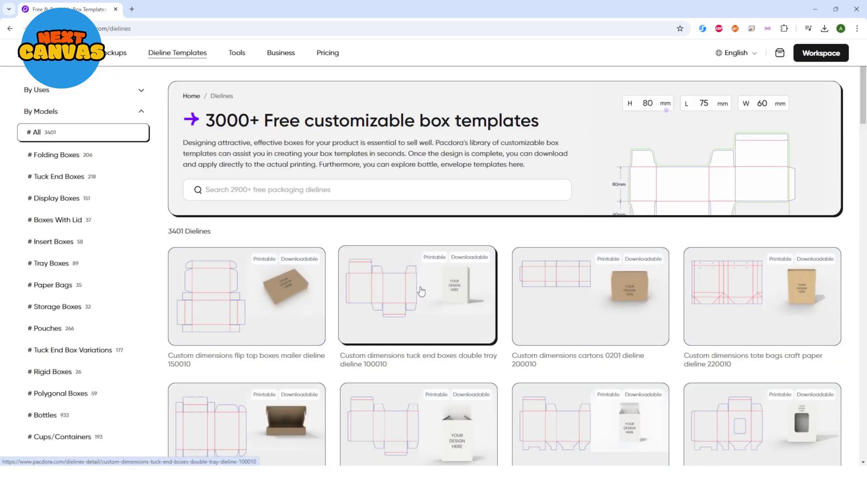
pyautogui.moveTo(206, 120); pyautogui.dragTo(556, 122)
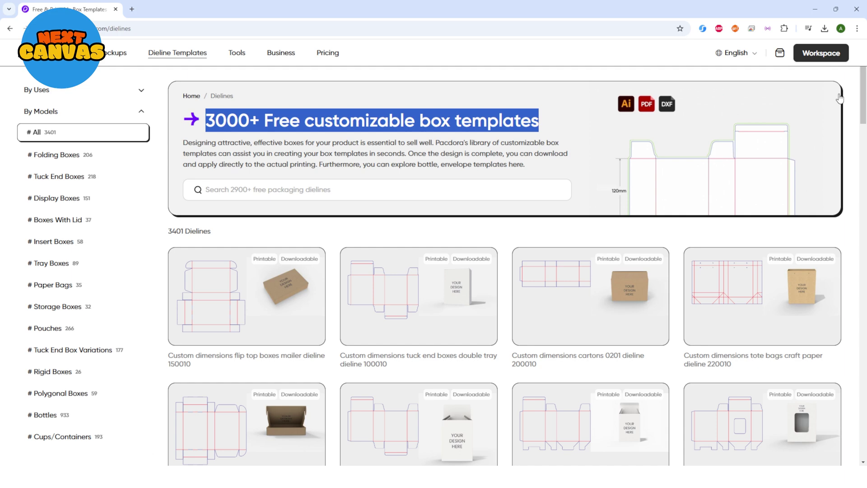
pyautogui.scroll(-10, 865, 96)
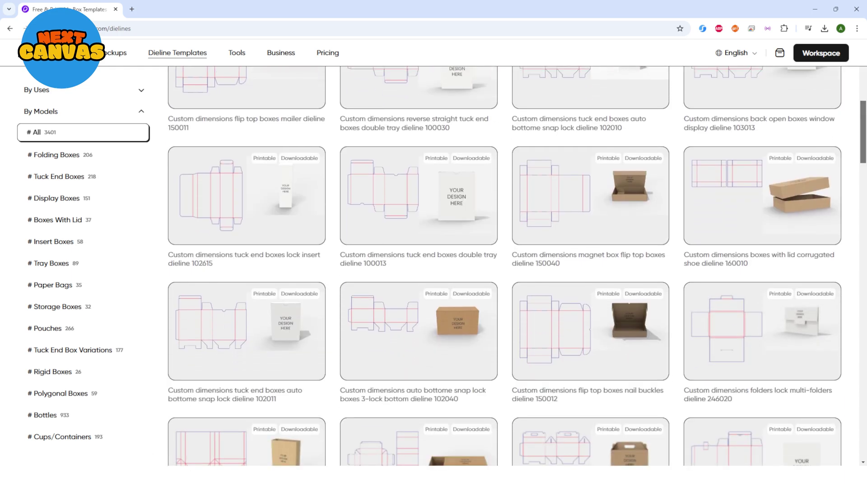
pyautogui.scroll(10, 865, 101)
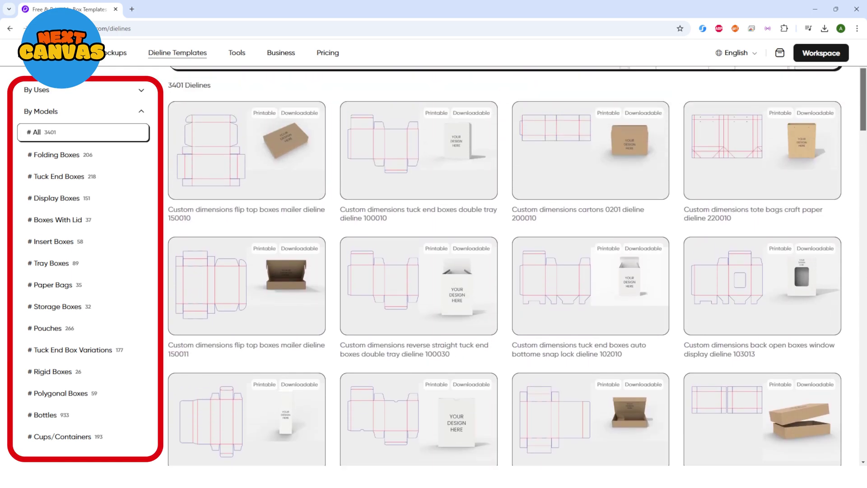
pyautogui.scroll(-1, 865, 104)
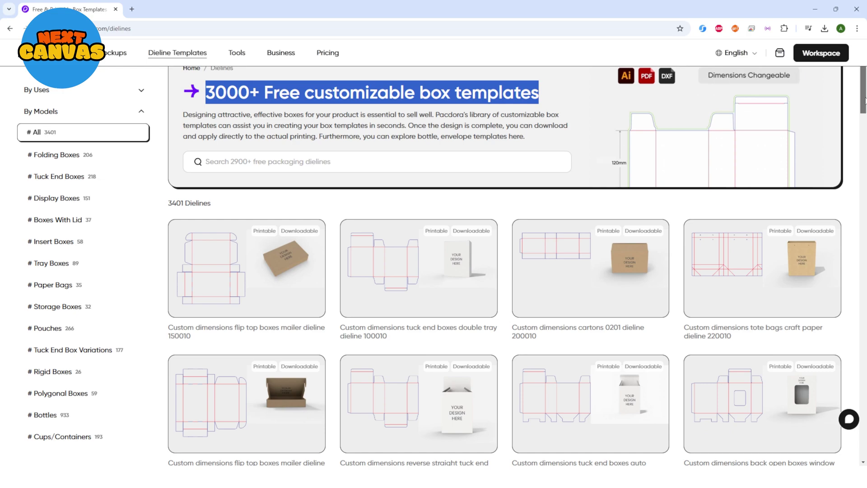
pyautogui.scroll(-10, 780, 216)
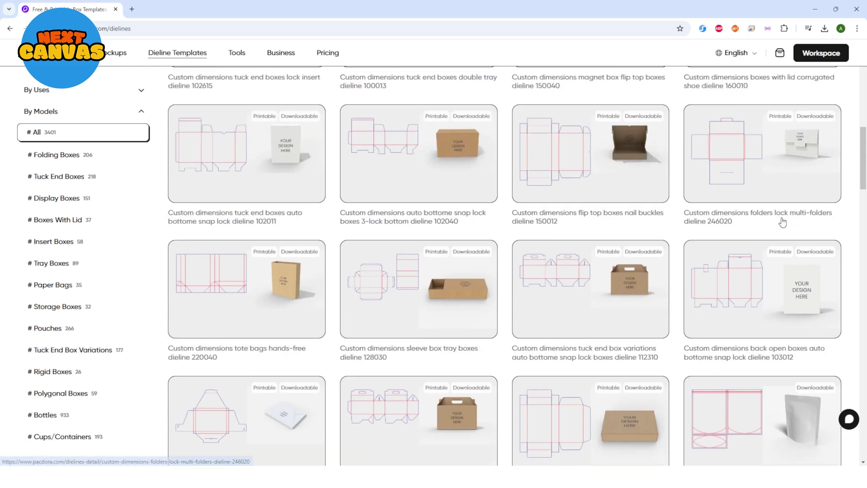
pyautogui.scroll(-5, 783, 222)
pyautogui.click(93, 277)
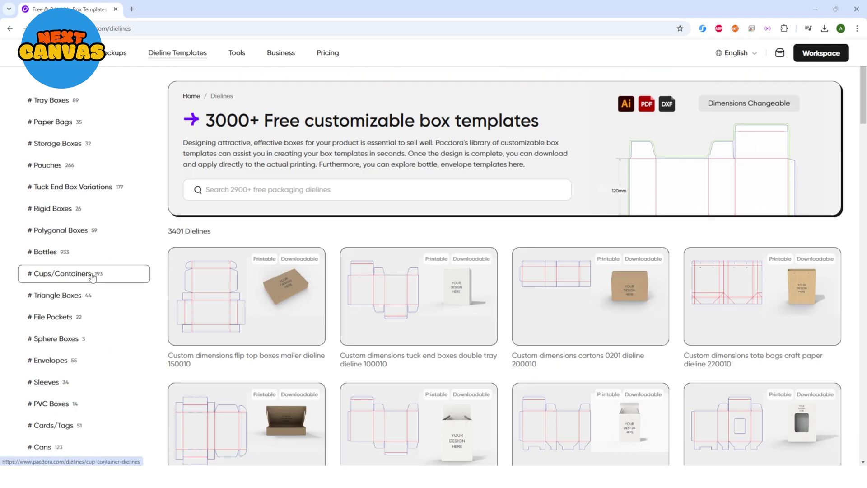
# - Search the dieline templates for "serum box"
pyautogui.click(246, 193)
pyautogui.write('serum box')
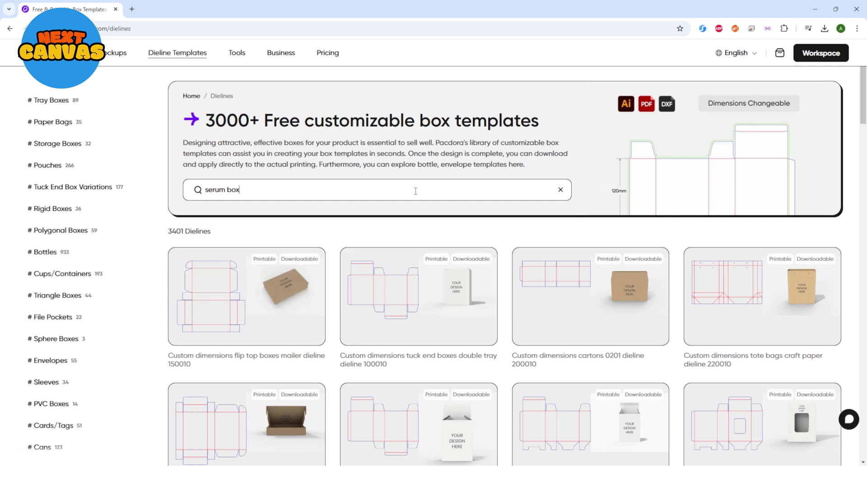
pyautogui.press('Return')
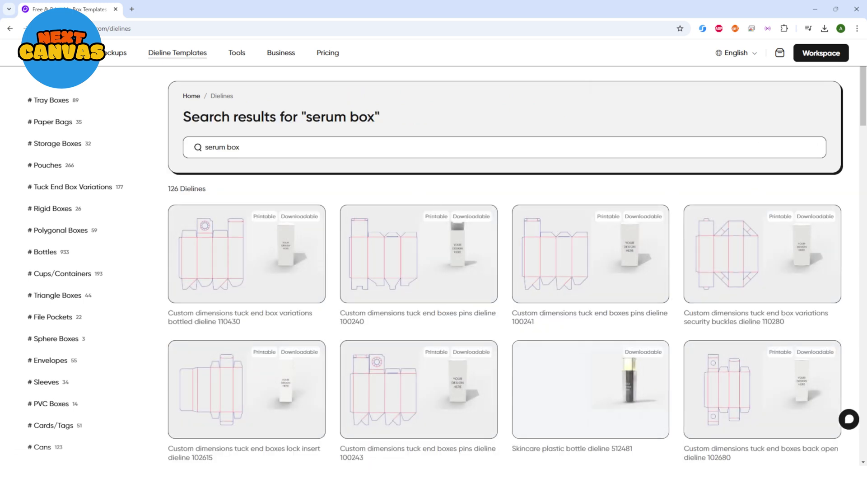
# - Open the custom dimensions tuck end boxes pins dieline 100240 and download it
pyautogui.scroll(-9, 863, 81)
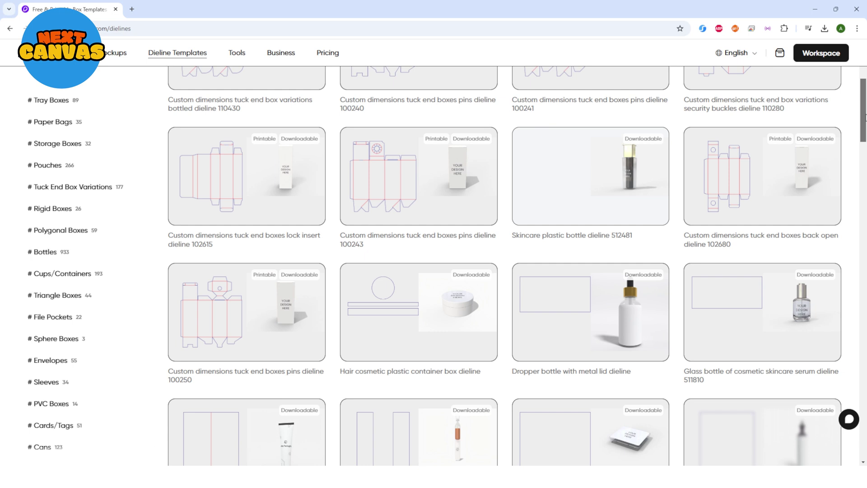
pyautogui.scroll(9, 480, 338)
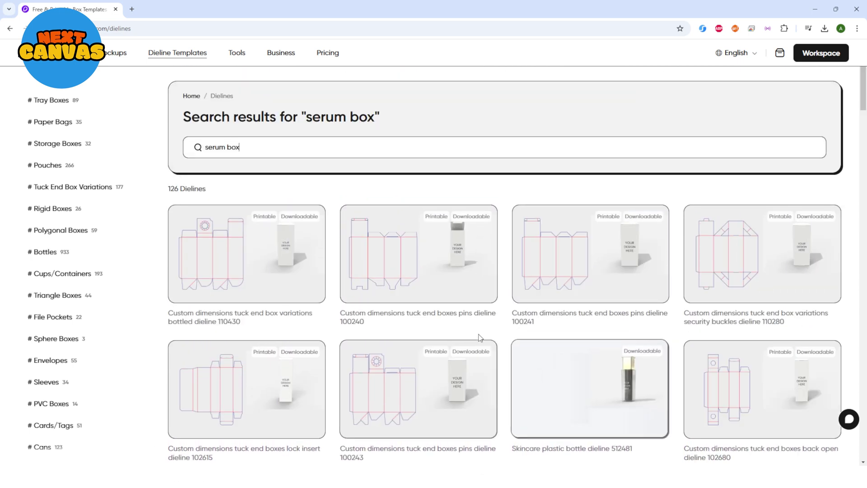
pyautogui.click(445, 271)
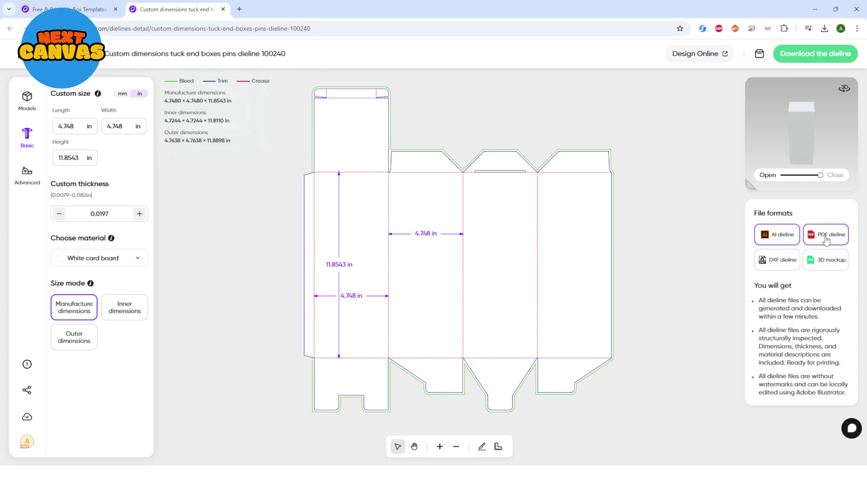
pyautogui.click(805, 58)
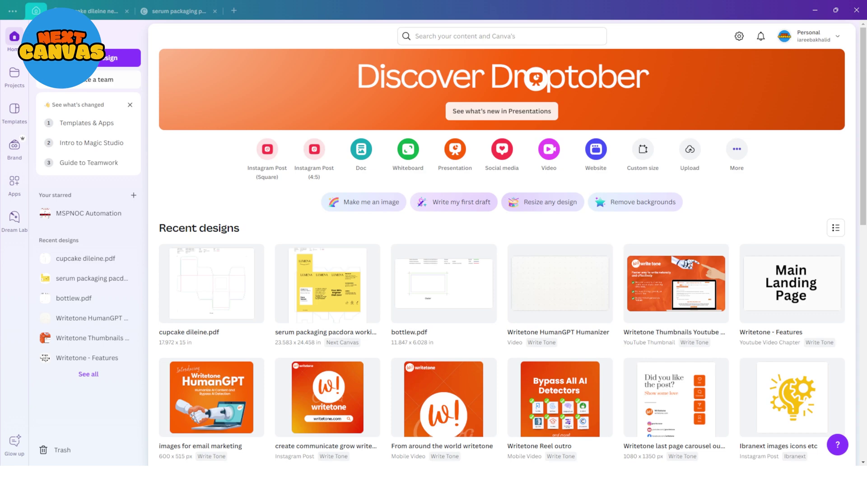
# - In Canva, upload the exported dieline file Export_Dieline_RGB_2024-11-15.pdf as a new design and open it
pyautogui.click(106, 61)
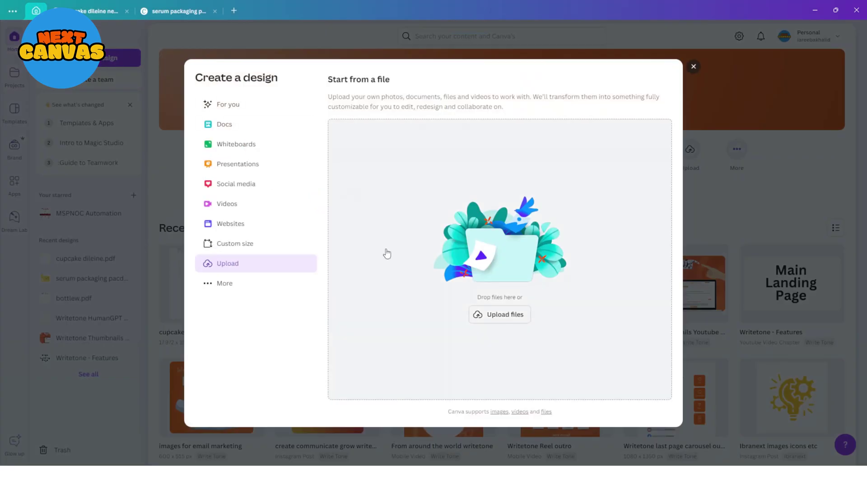
pyautogui.click(503, 318)
pyautogui.click(539, 259)
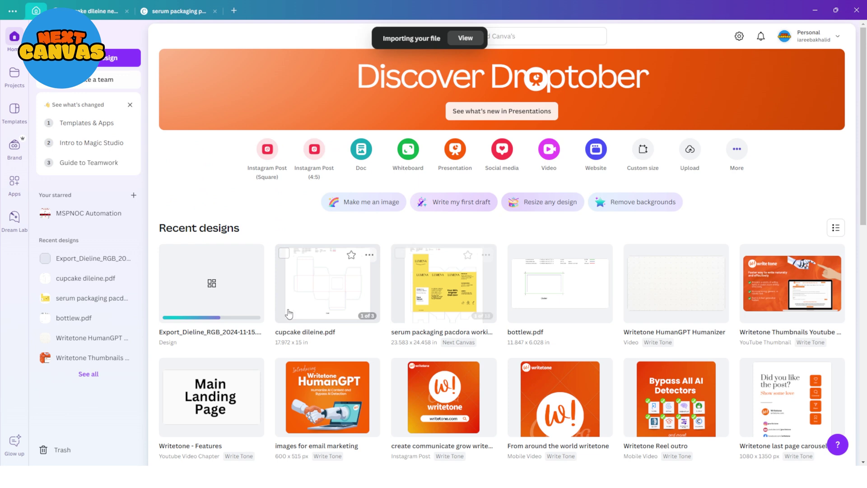
pyautogui.click(207, 278)
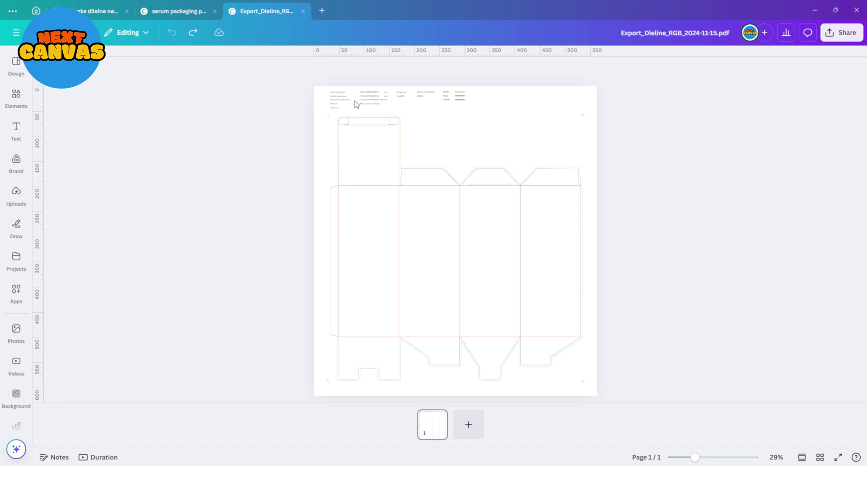
# - Copy the dieline graphic without the dimension text onto a new second page and enlarge it to nearly fill the page width
pyautogui.scroll(5, 357, 104)
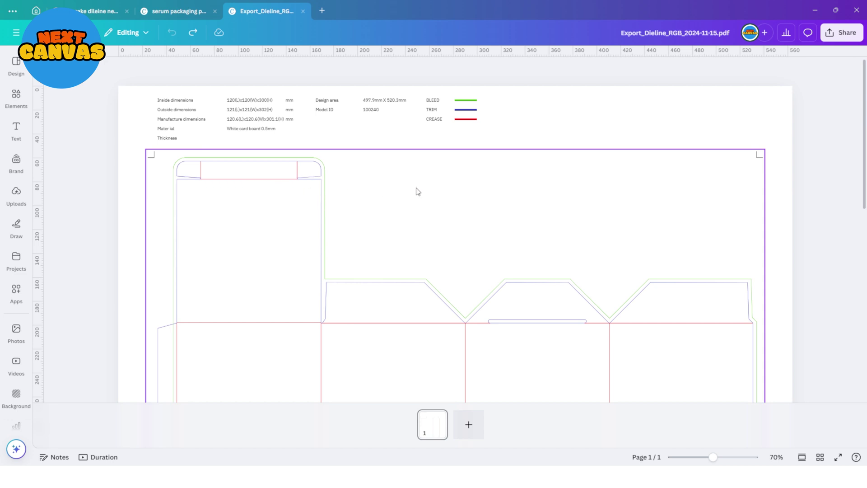
pyautogui.scroll(-5, 556, 195)
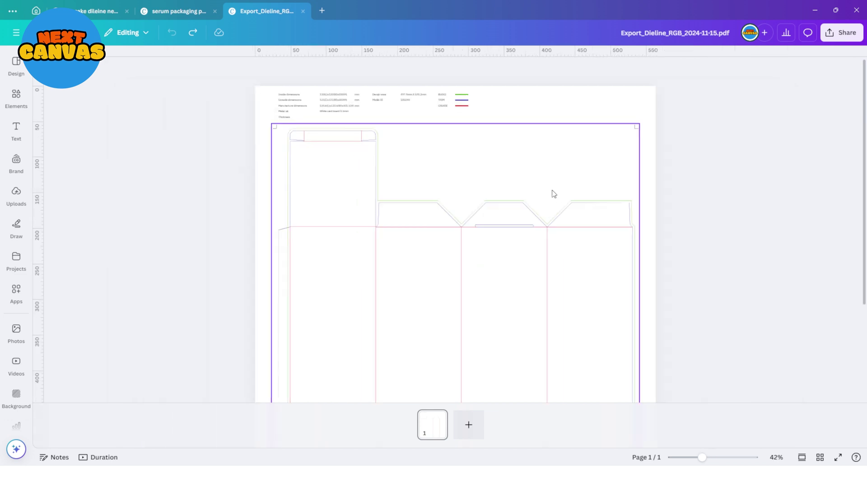
pyautogui.scroll(-2, 554, 194)
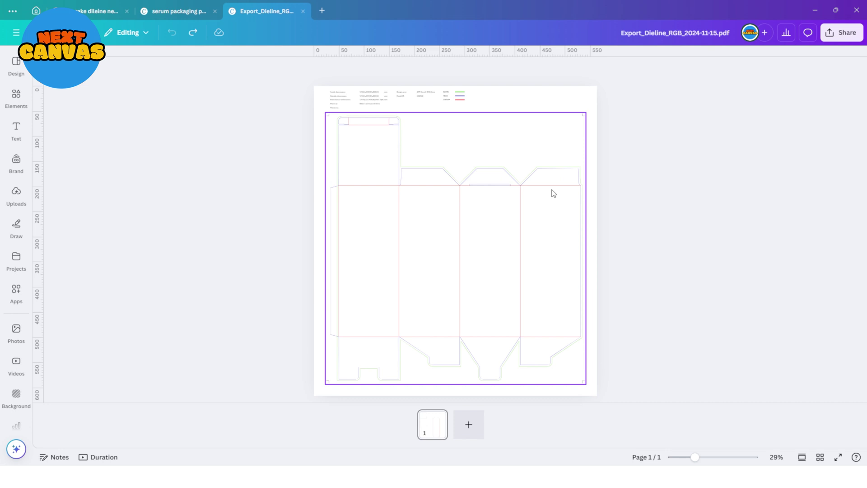
pyautogui.click(511, 323)
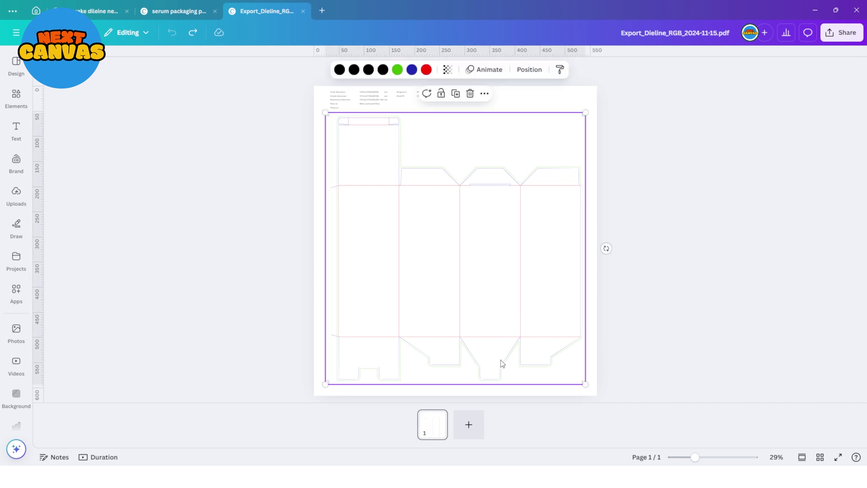
pyautogui.click(470, 433)
pyautogui.hotkey('ctrl', 'v')
pyautogui.moveTo(496, 319); pyautogui.dragTo(486, 282)
# - Lock the dieline on page 2 in place
pyautogui.rightClick(541, 185)
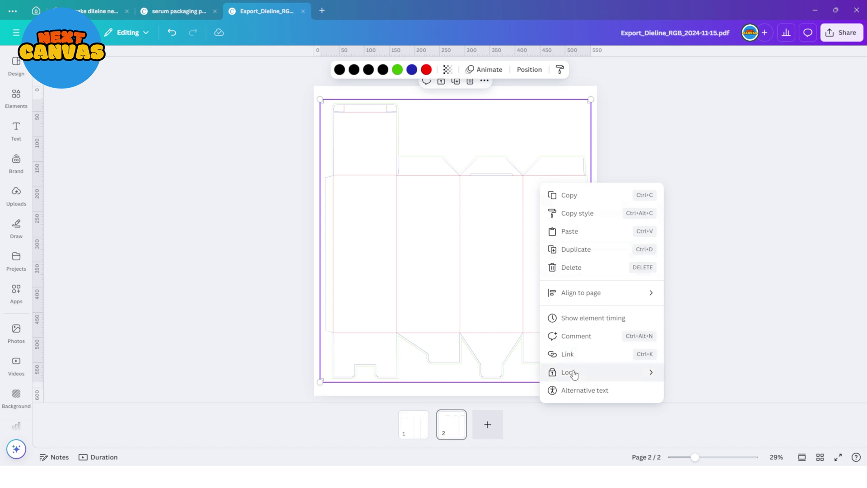
pyautogui.moveTo(573, 372)
pyautogui.click(698, 391)
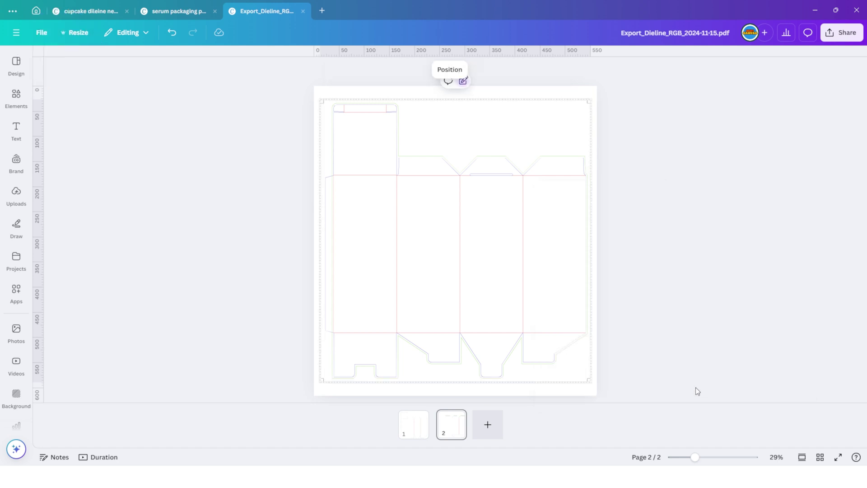
pyautogui.hotkey('ctrl', 'z')
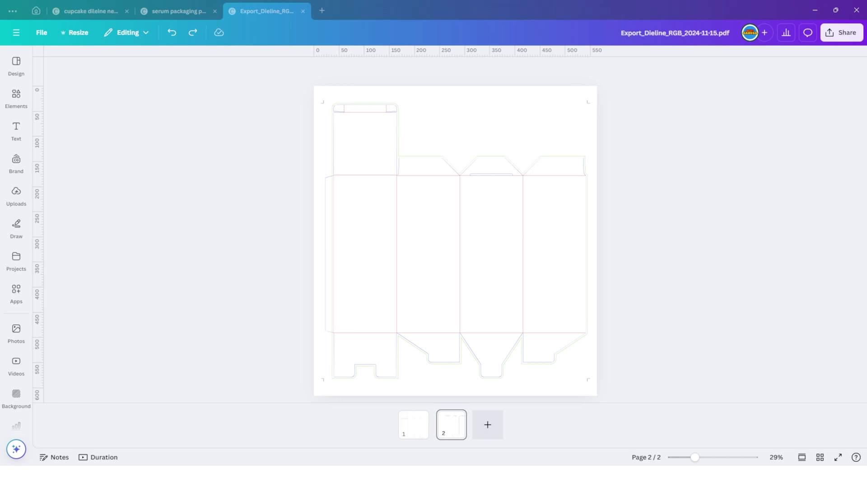
# - Place five vertical guides on page 2 along the box panels' outer edges and vertical fold lines
pyautogui.click(40, 36)
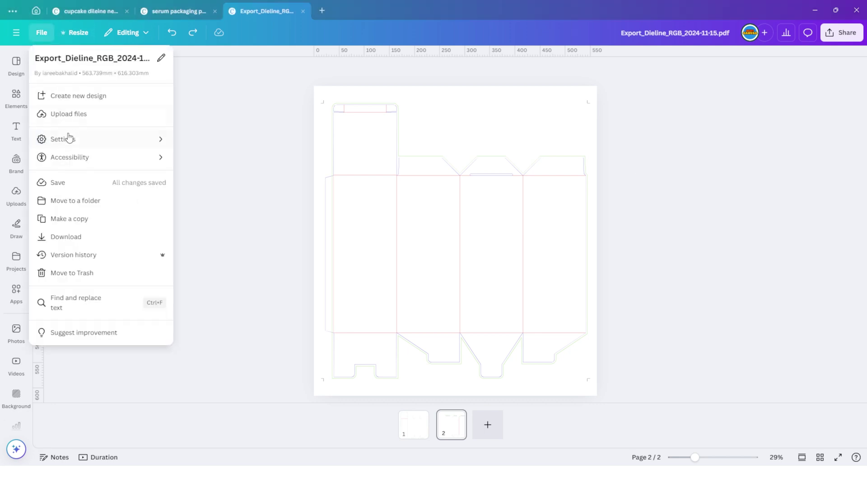
pyautogui.moveTo(70, 143)
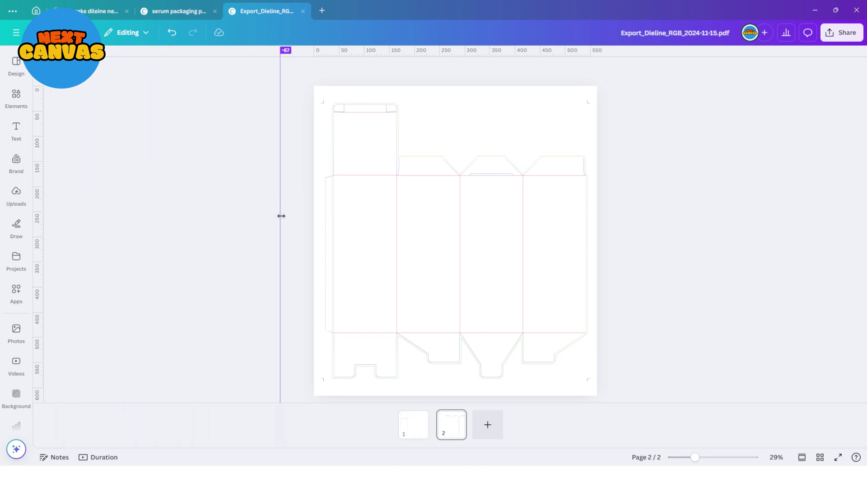
pyautogui.keyDown('ctrl'); pyautogui.scroll(5, 334, 224); pyautogui.keyUp('ctrl')
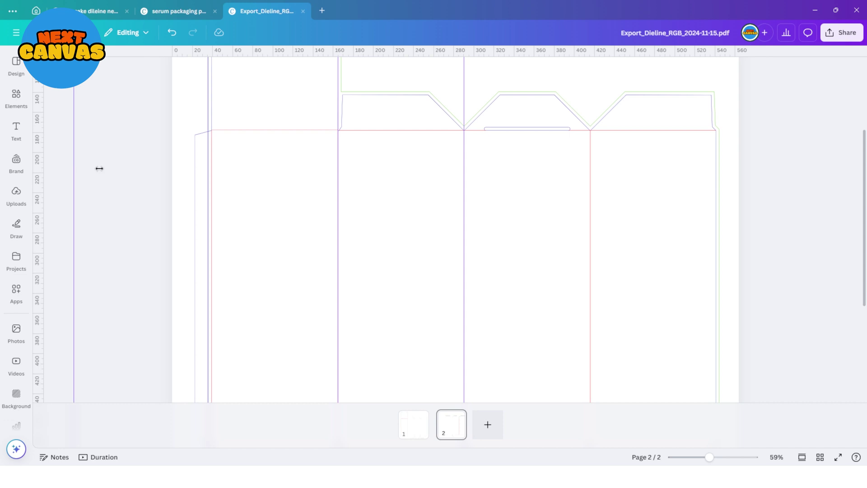
pyautogui.moveTo(591, 193); pyautogui.dragTo(714, 235)
pyautogui.keyDown('ctrl'); pyautogui.scroll(-5, 602, 172); pyautogui.keyUp('ctrl')
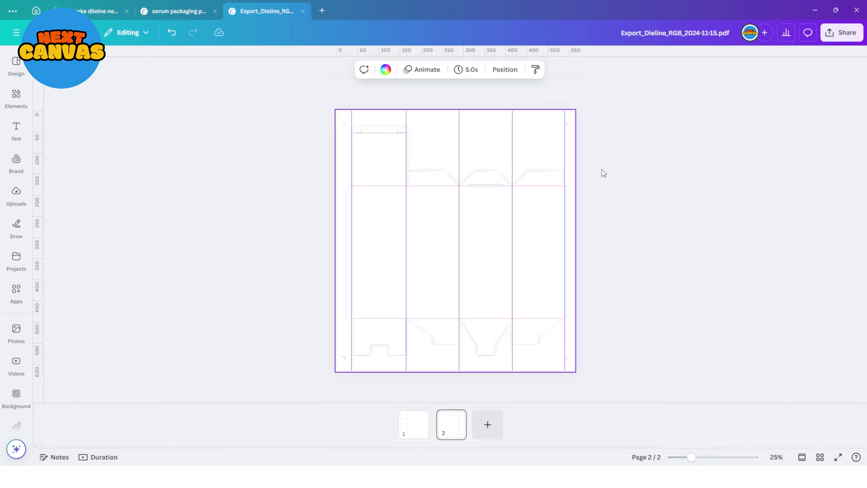
# - Add a square shape to page 2 and fill it with the yellow #ffdd57
pyautogui.press('r')
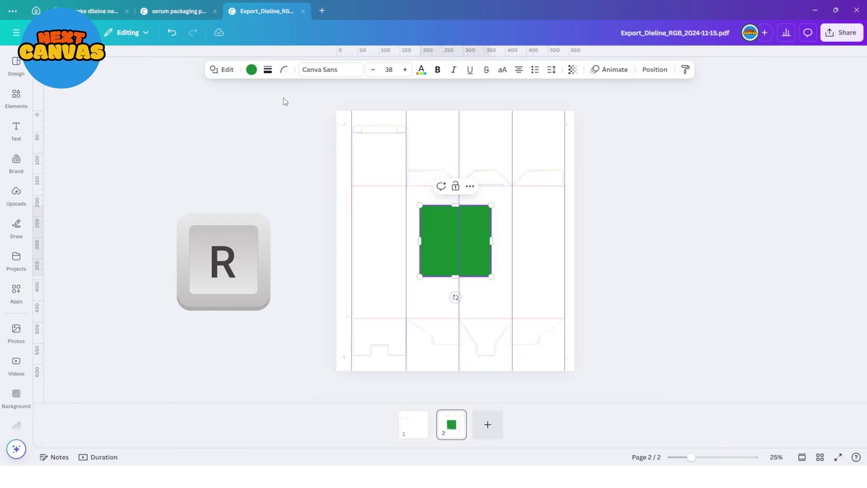
pyautogui.click(251, 70)
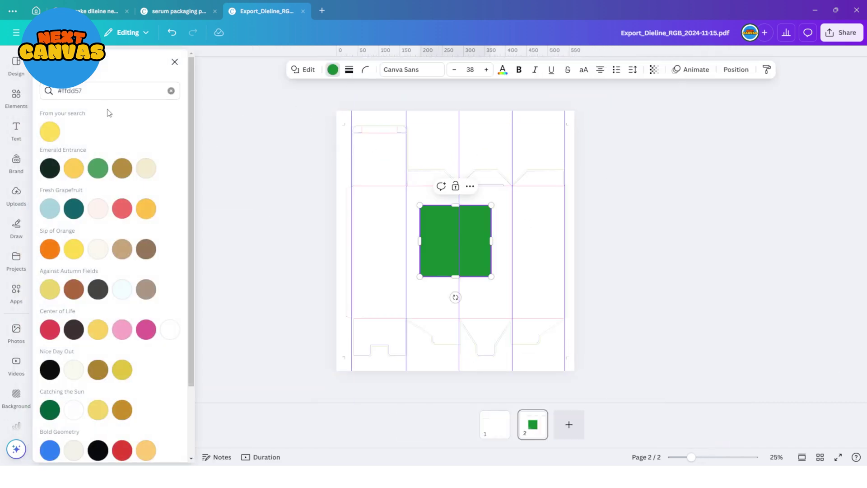
pyautogui.click(50, 132)
pyautogui.click(174, 62)
pyautogui.click(681, 253)
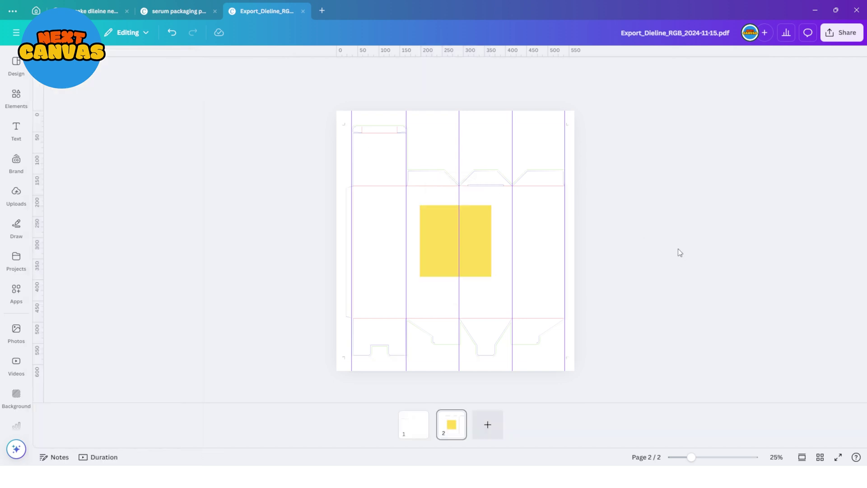
# - Move the yellow square to the first panel's upper corner and stretch it to cover all four main panels
pyautogui.scroll(3, 366, 240)
pyautogui.moveTo(436, 223); pyautogui.dragTo(322, 187)
pyautogui.moveTo(401, 209); pyautogui.dragTo(640, 209)
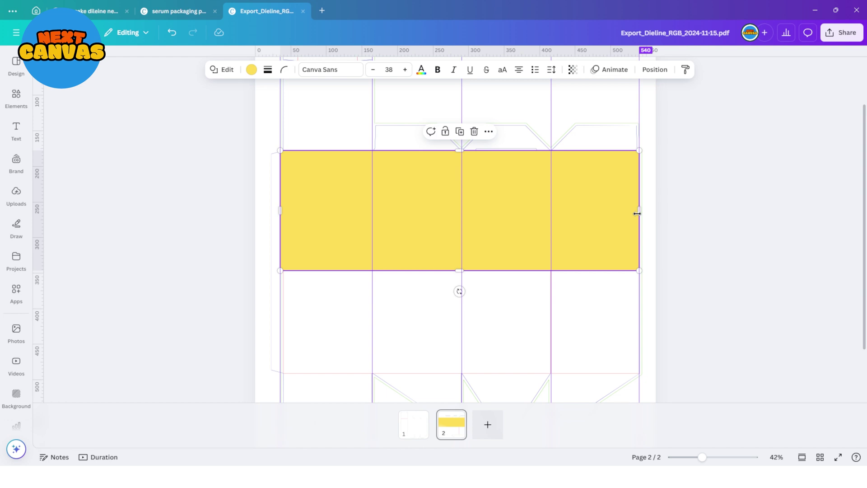
pyautogui.moveTo(460, 271); pyautogui.dragTo(479, 372)
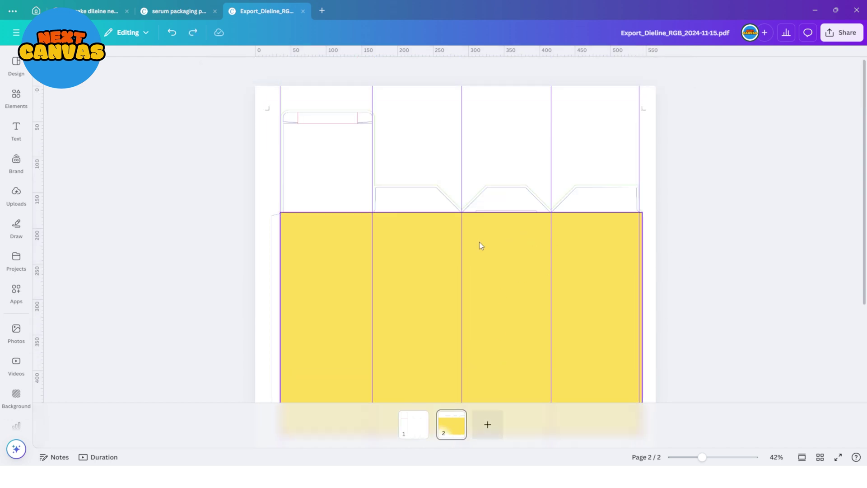
# - Add a second yellow square over the tall flap above the first panel, round its corners slightly, and narrow it to the flap's width
pyautogui.press('r')
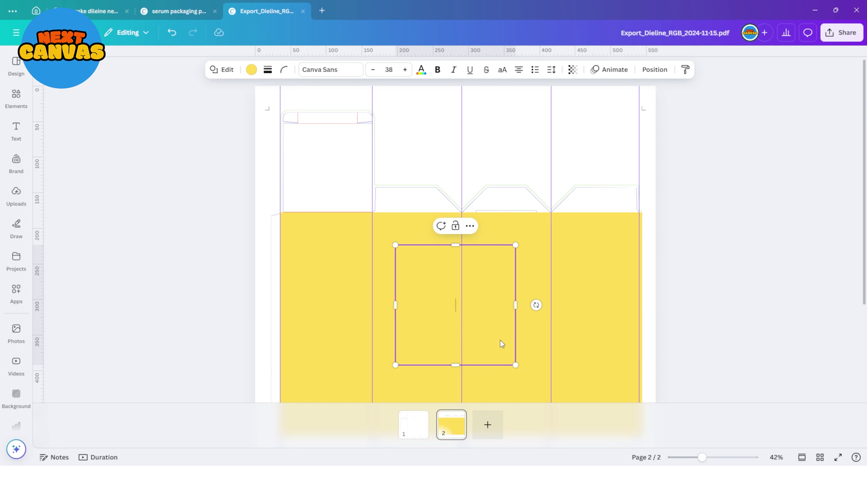
pyautogui.click(678, 296)
pyautogui.moveTo(491, 288); pyautogui.dragTo(375, 154)
pyautogui.click(284, 69)
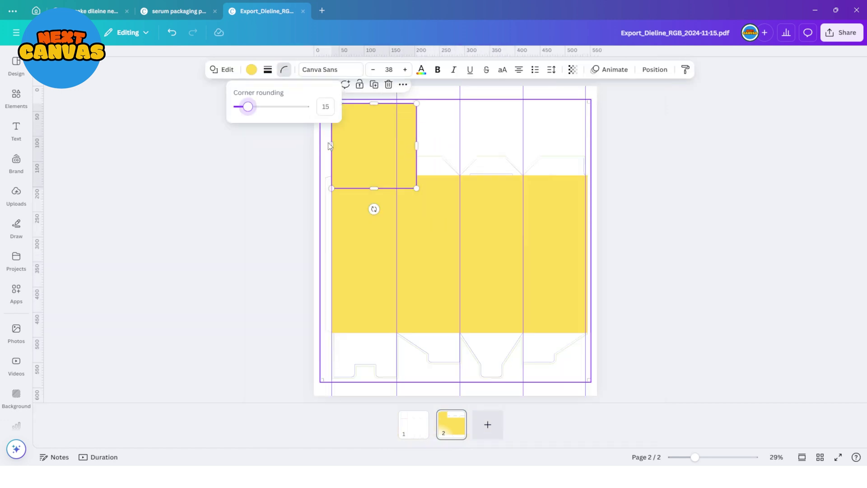
pyautogui.scroll(3, 324, 175)
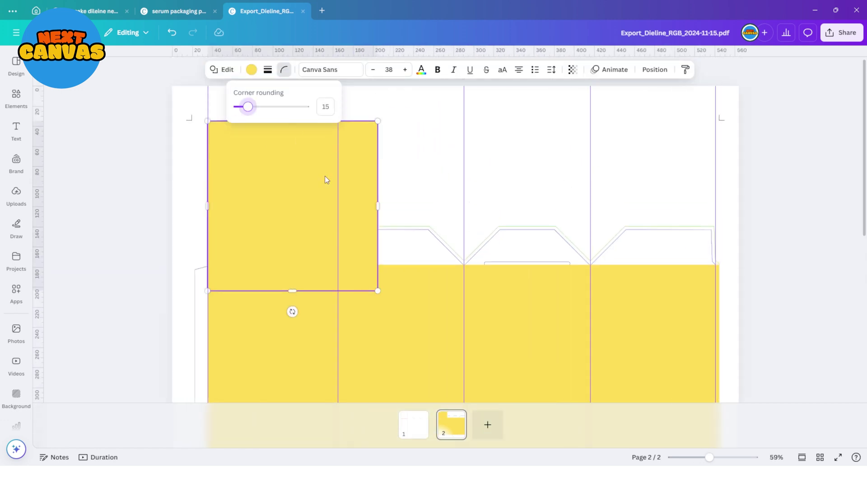
pyautogui.moveTo(248, 106); pyautogui.dragTo(252, 107)
pyautogui.moveTo(248, 175); pyautogui.dragTo(249, 176)
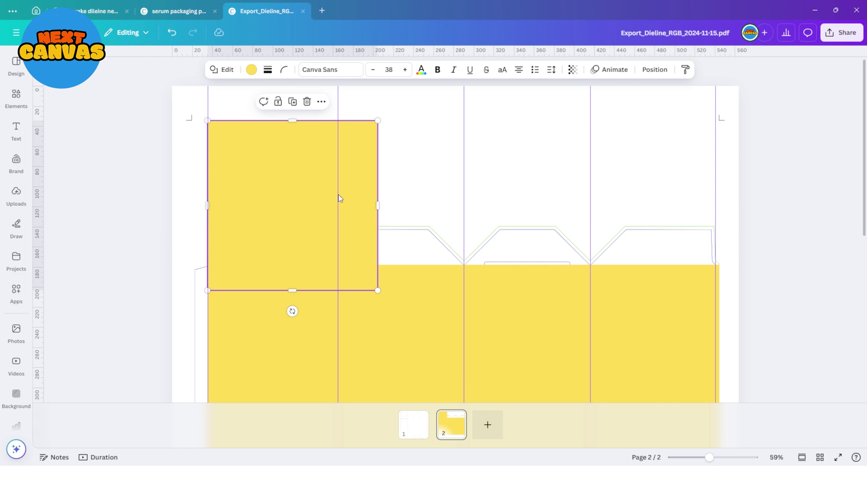
pyautogui.moveTo(376, 204); pyautogui.dragTo(342, 203)
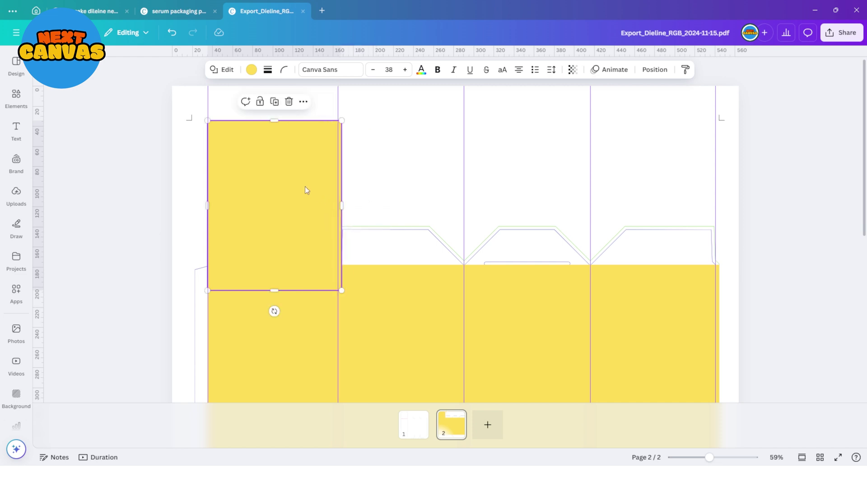
# - Send the yellow flap rectangle behind the large yellow rectangle covering the main panels
pyautogui.rightClick(306, 189)
pyautogui.moveTo(357, 296)
pyautogui.click(492, 350)
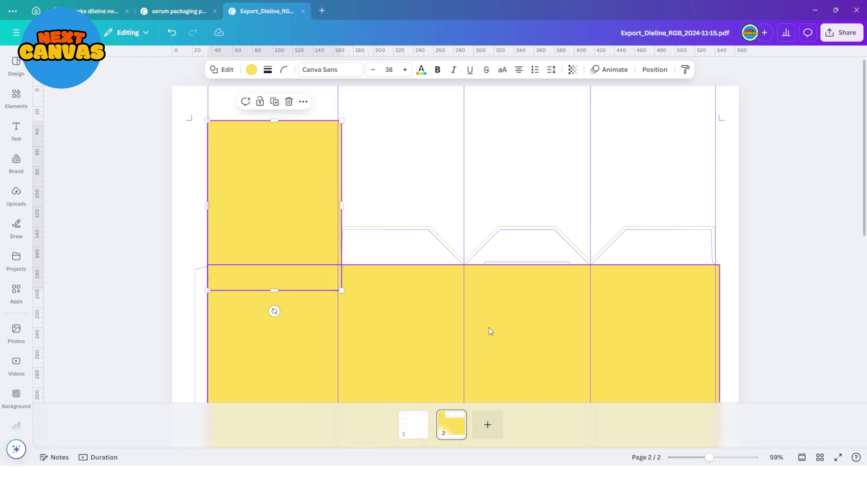
pyautogui.click(709, 250)
# - Add a white rectangle as a label on the third panel, narrowed to fit between the panel's guides
pyautogui.scroll(-2, 413, 164)
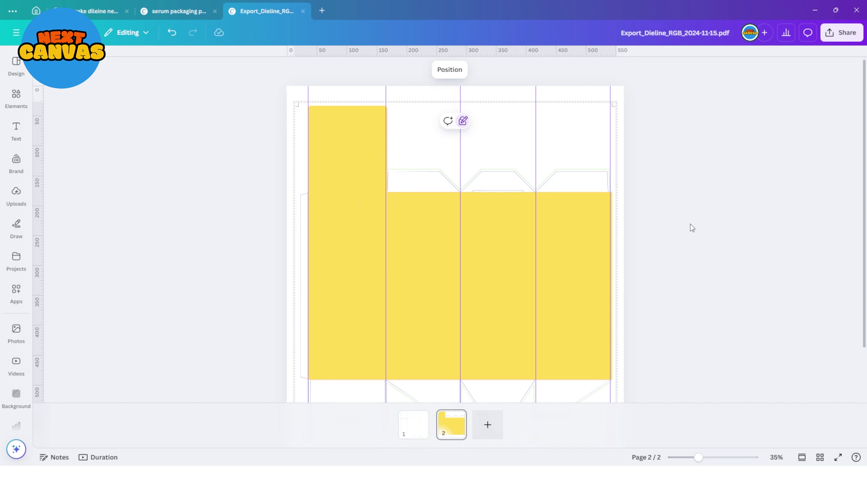
pyautogui.scroll(-2, 687, 224)
pyautogui.press('r')
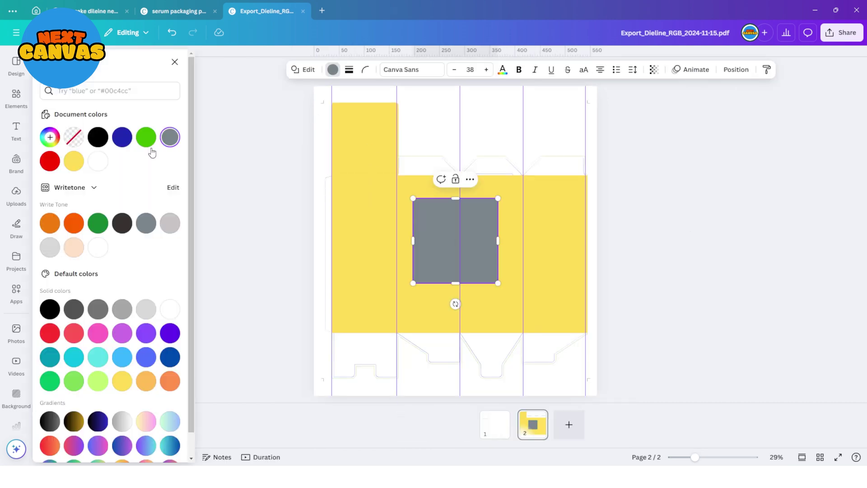
pyautogui.click(97, 161)
pyautogui.moveTo(479, 233); pyautogui.dragTo(523, 265)
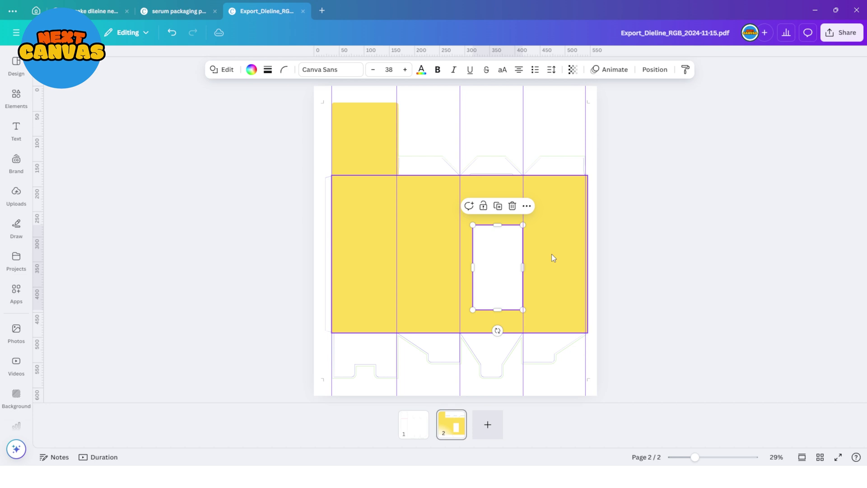
pyautogui.scroll(3, 551, 254)
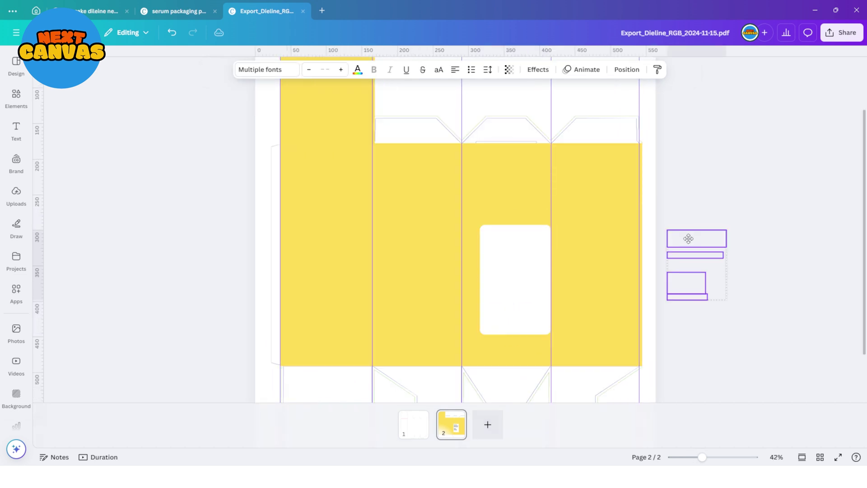
pyautogui.moveTo(687, 238); pyautogui.dragTo(509, 242)
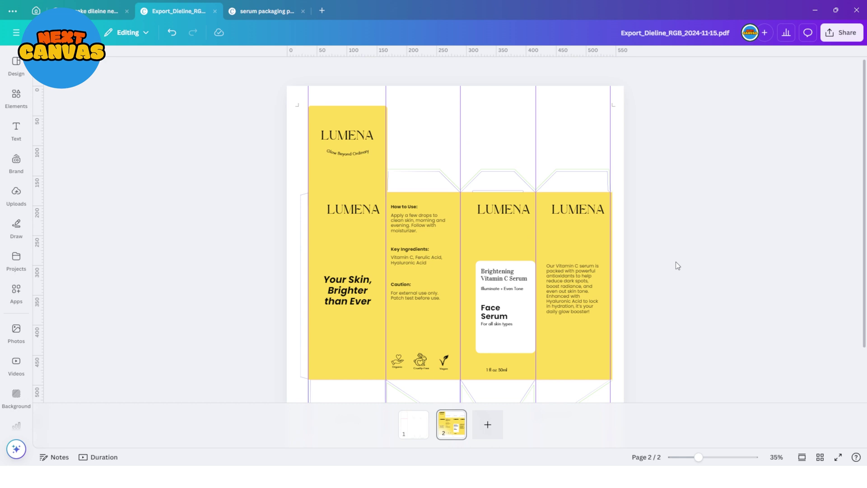
# - Search the elements for "gradient", add the blurred pink-orange star graphic, and shrink it across the fold between the third and fourth panels
pyautogui.click(16, 96)
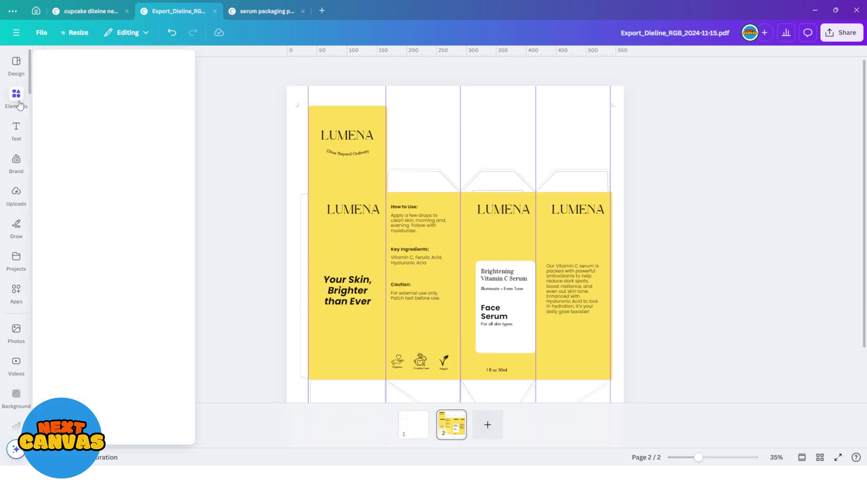
pyautogui.write('gr')
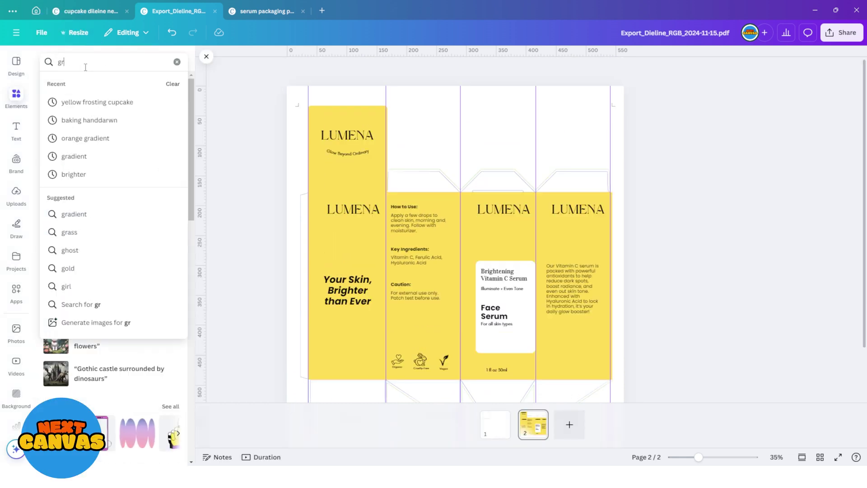
pyautogui.write('adient')
pyautogui.press('Return')
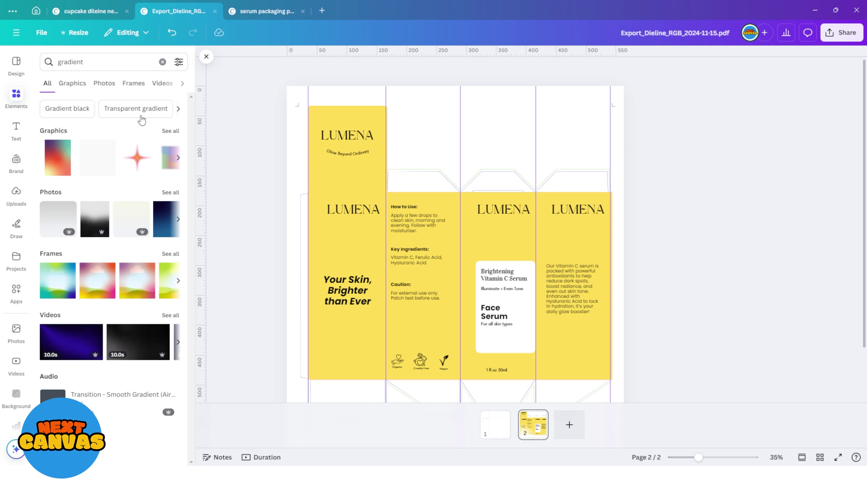
pyautogui.click(142, 159)
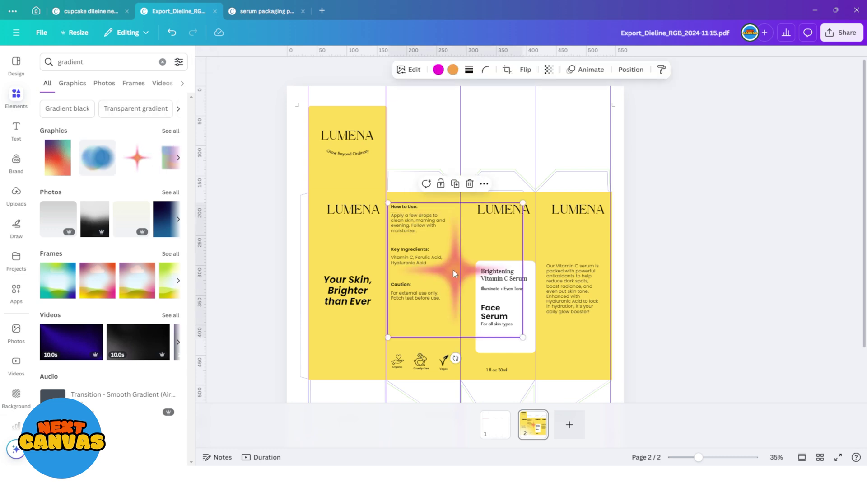
pyautogui.moveTo(455, 273); pyautogui.dragTo(538, 256)
pyautogui.moveTo(606, 319); pyautogui.dragTo(577, 291)
pyautogui.moveTo(525, 239); pyautogui.dragTo(536, 243)
# - Search the elements for "orange gradient" and add the graphic that fades upward from solid orange
pyautogui.click(59, 64)
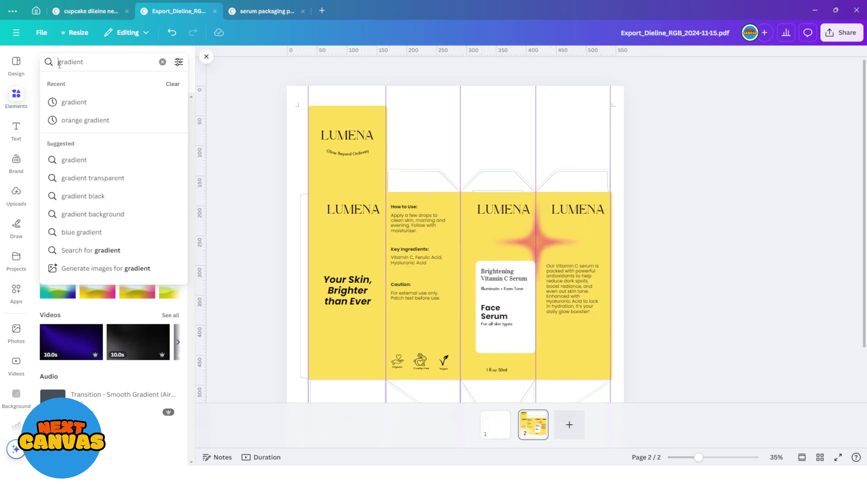
pyautogui.write('orange')
pyautogui.press('BackSpace')
pyautogui.write('ge')
pyautogui.press('Return')
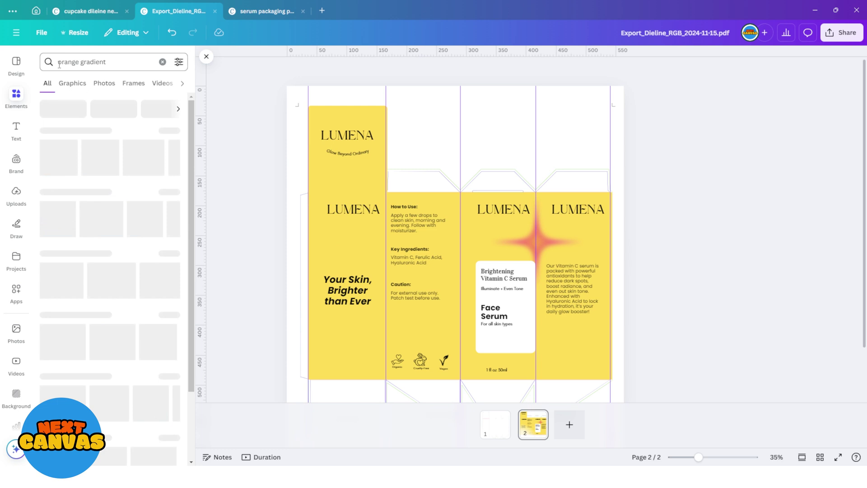
pyautogui.click(58, 163)
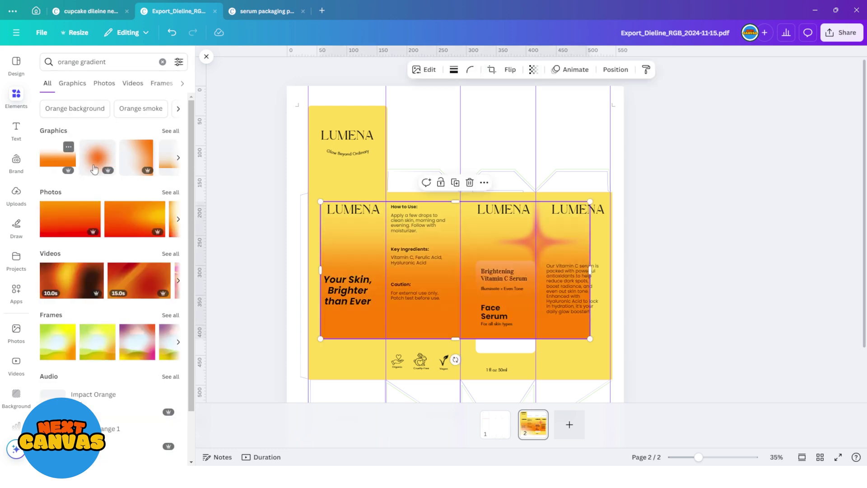
# - Enlarge the orange gradient to the width of all four panels and align its lower edge with the panels' lower fold
pyautogui.scroll(-2, 646, 280)
pyautogui.click(647, 280)
pyautogui.moveTo(577, 203); pyautogui.dragTo(565, 223)
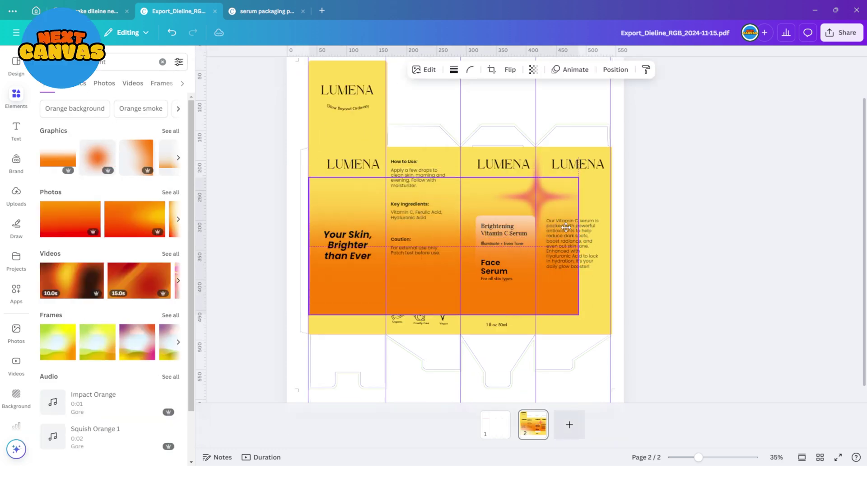
pyautogui.moveTo(579, 314); pyautogui.dragTo(593, 364)
pyautogui.moveTo(461, 384); pyautogui.dragTo(462, 335)
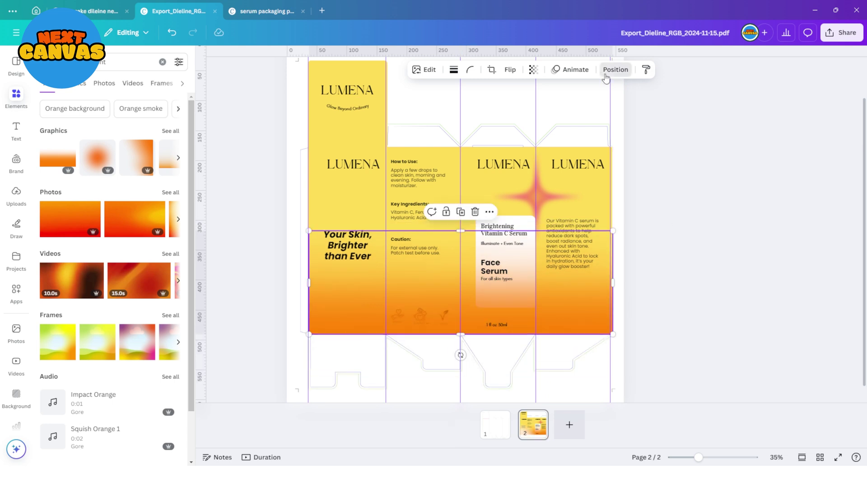
# - Move the orange gradient layer below the star graphic and directly above the yellow rectangles
pyautogui.click(607, 75)
pyautogui.scroll(-4, 127, 245)
pyautogui.moveTo(129, 176); pyautogui.dragTo(130, 323)
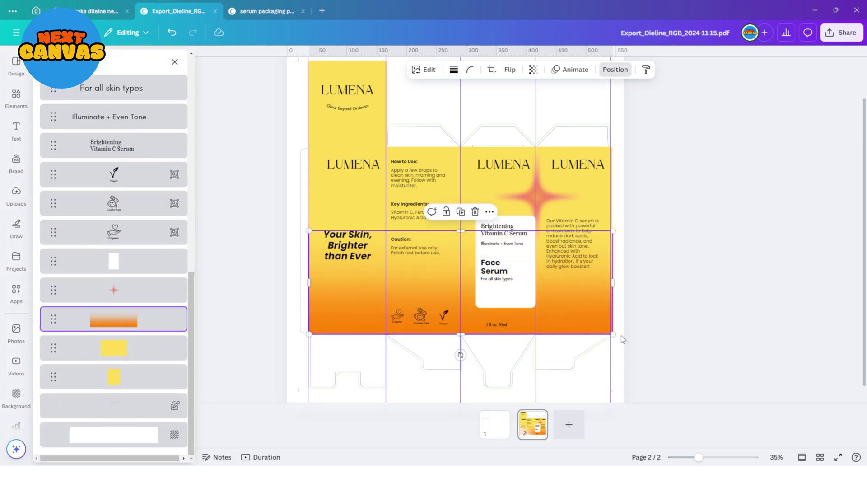
pyautogui.click(680, 327)
# - Make the orange gradient partly transparent so it blends softly into the yellow panels
pyautogui.click(593, 321)
pyautogui.click(534, 69)
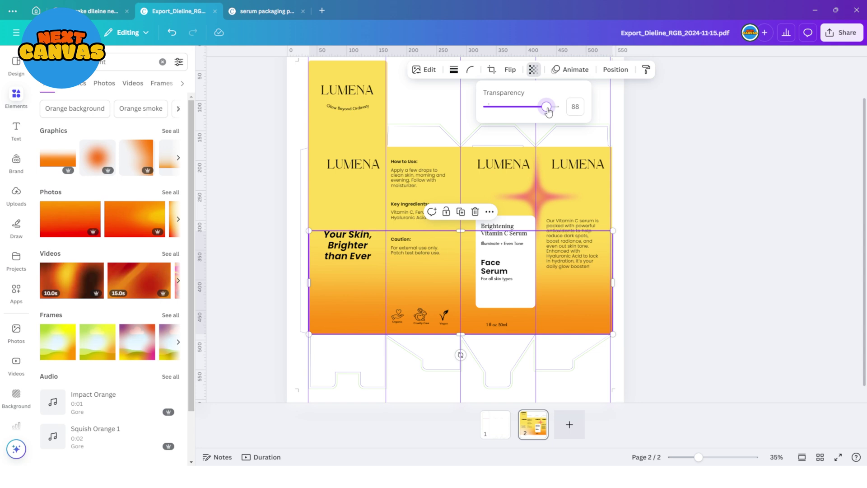
pyautogui.moveTo(559, 107); pyautogui.dragTo(535, 113)
pyautogui.click(671, 205)
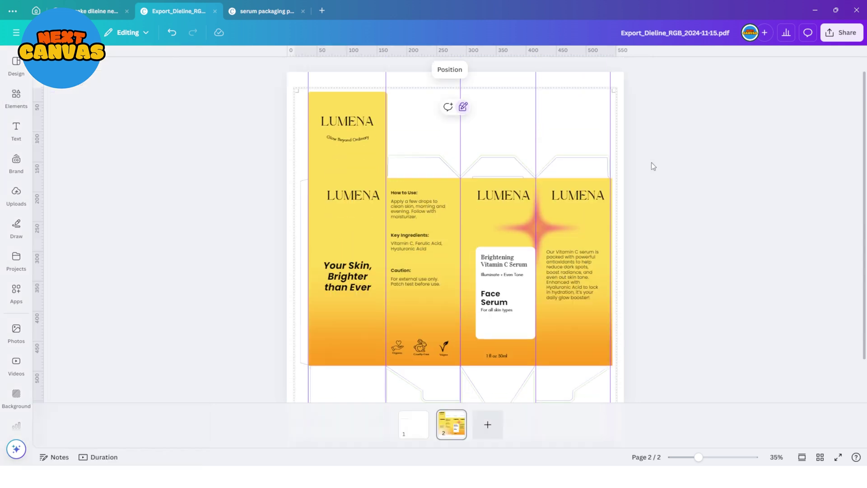
# - Select the locked dieline layer beneath the artwork, unlock it, and delete it from page 2
pyautogui.click(626, 79)
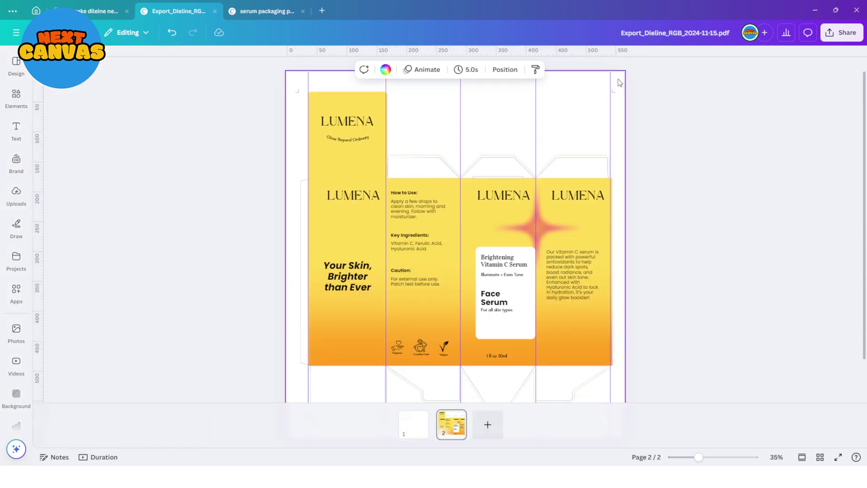
pyautogui.click(504, 69)
pyautogui.scroll(-15, 128, 344)
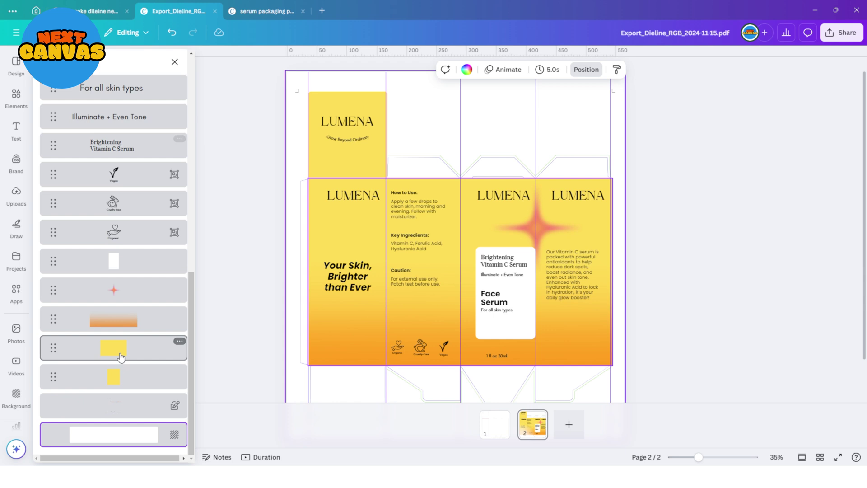
pyautogui.click(142, 406)
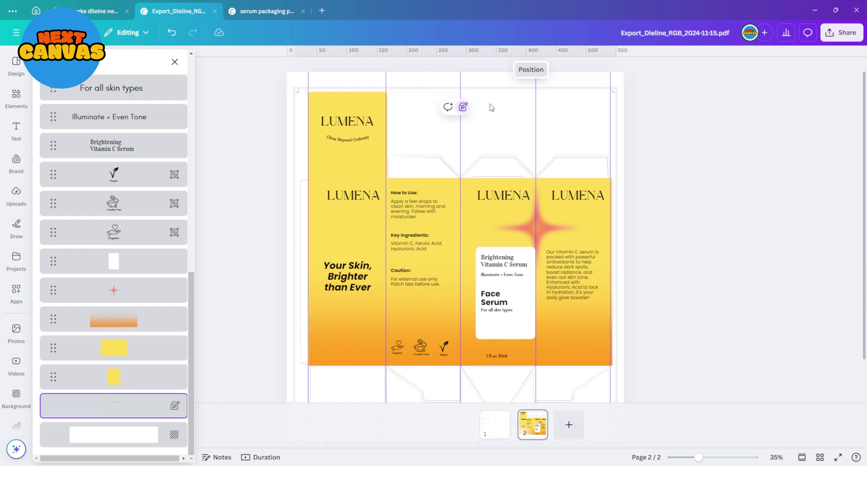
pyautogui.press('Delete')
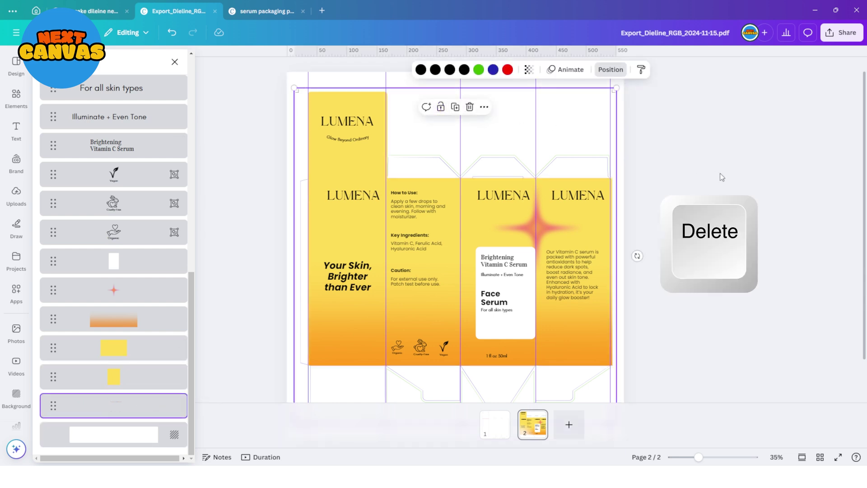
pyautogui.click(720, 173)
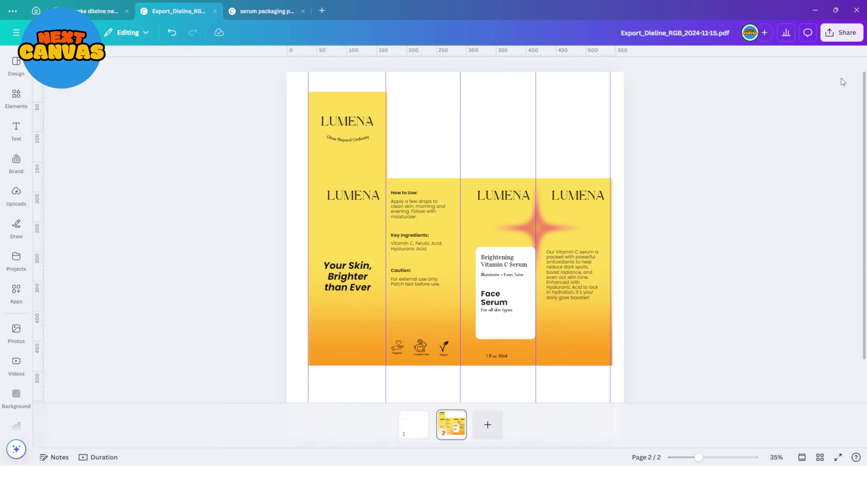
# - Download only page 2 of the design as a PNG with a transparent background
pyautogui.click(838, 38)
pyautogui.click(713, 220)
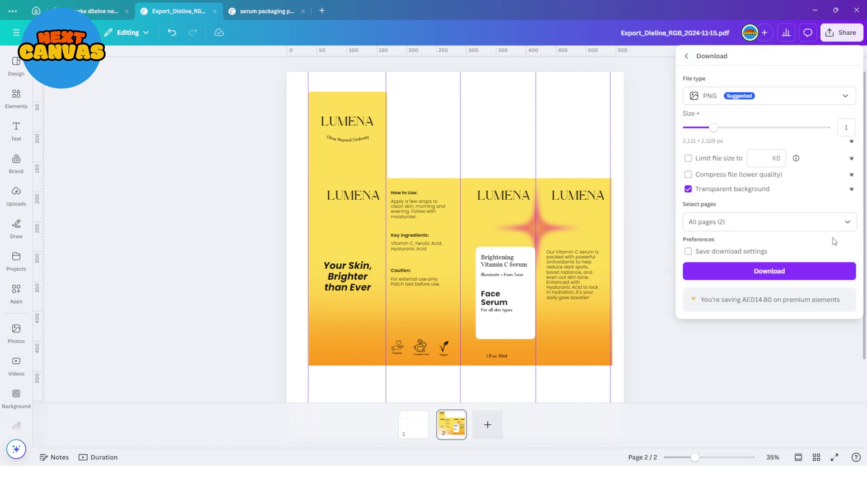
pyautogui.click(850, 224)
pyautogui.click(847, 248)
pyautogui.click(847, 297)
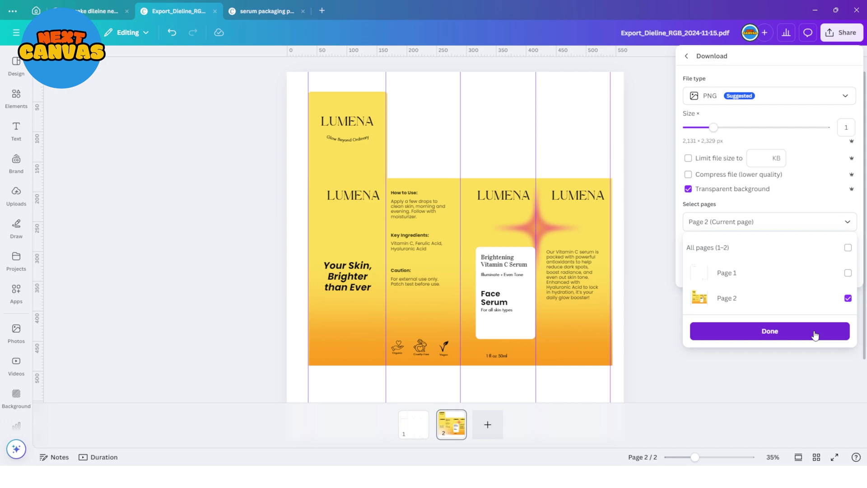
pyautogui.click(816, 332)
pyautogui.click(794, 271)
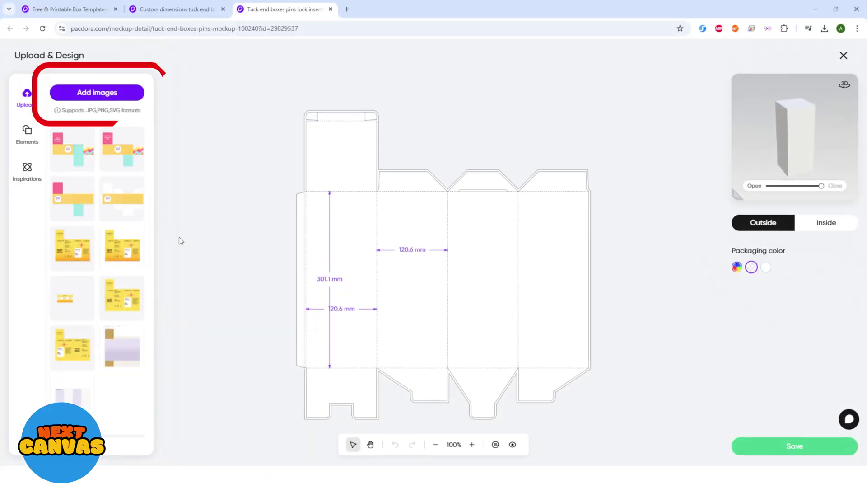
# - Switch to Pacdora's dieline editor and upload the artwork image serum 1.png onto the box dieline
pyautogui.click(108, 97)
pyautogui.click(352, 134)
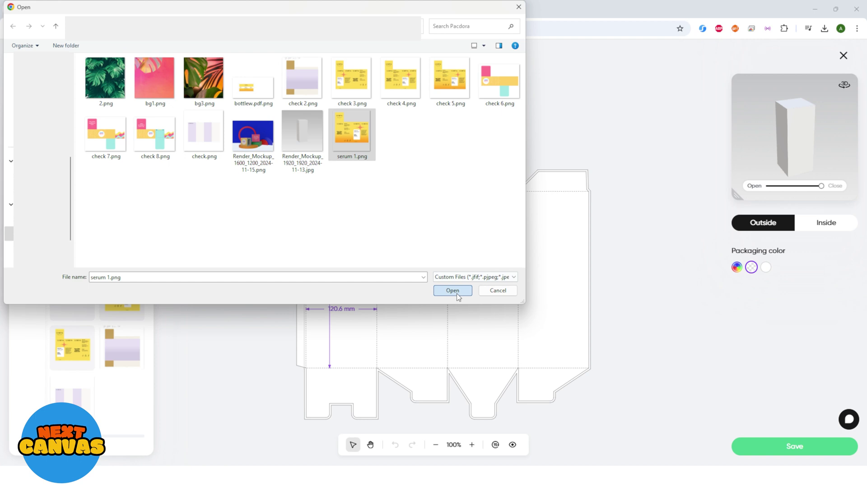
pyautogui.click(453, 290)
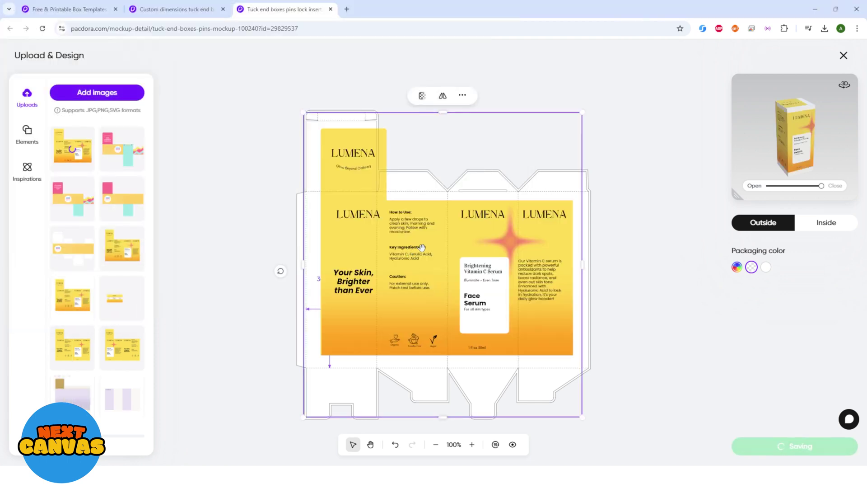
# - Crop the empty margins off the top and side edges of the uploaded artwork
pyautogui.moveTo(444, 113); pyautogui.dragTo(442, 126)
pyautogui.moveTo(304, 271); pyautogui.dragTo(317, 271)
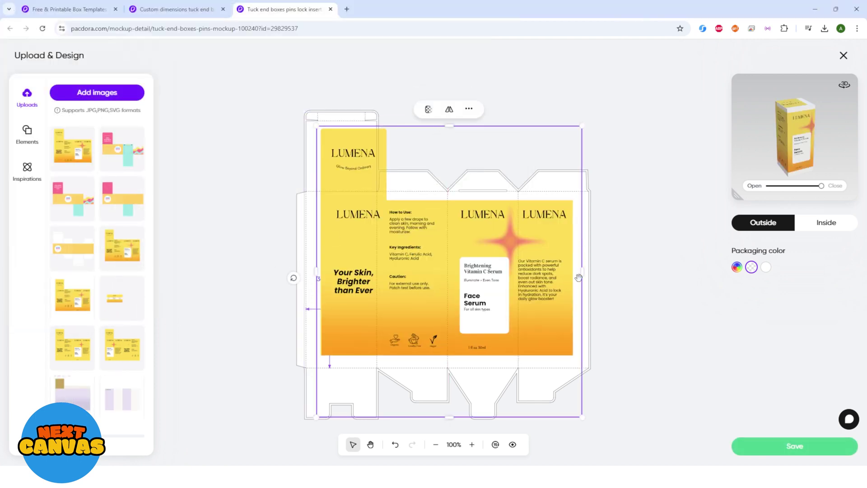
pyautogui.moveTo(582, 272); pyautogui.dragTo(579, 272)
# - Move and enlarge the artwork so its panels line up with the dieline's folds and top flap
pyautogui.moveTo(502, 294); pyautogui.dragTo(487, 277)
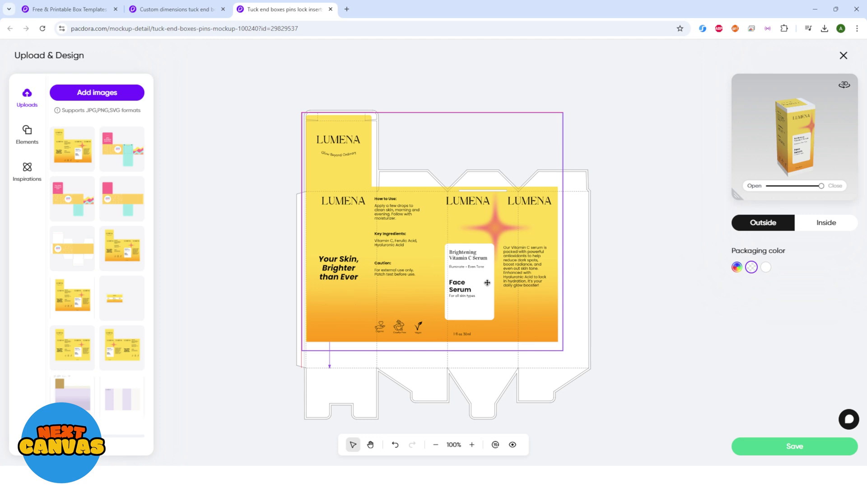
pyautogui.moveTo(563, 348); pyautogui.dragTo(590, 376)
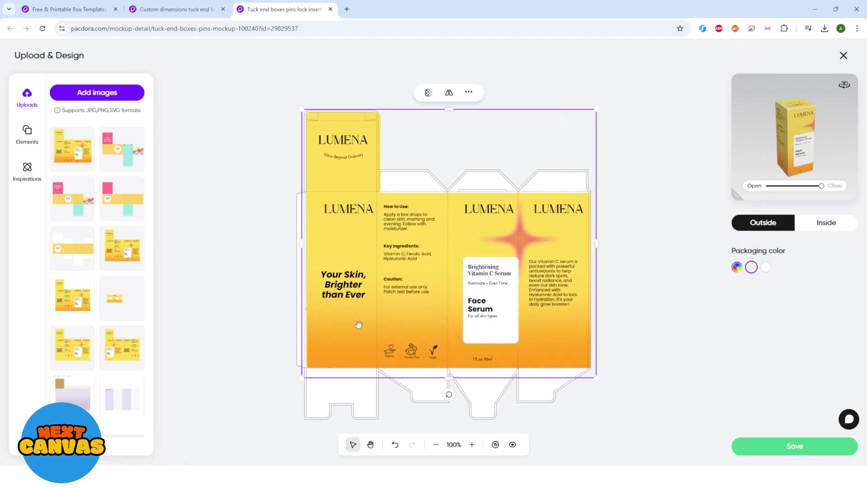
pyautogui.moveTo(359, 325); pyautogui.dragTo(355, 322)
pyautogui.moveTo(594, 376); pyautogui.dragTo(596, 376)
pyautogui.click(657, 290)
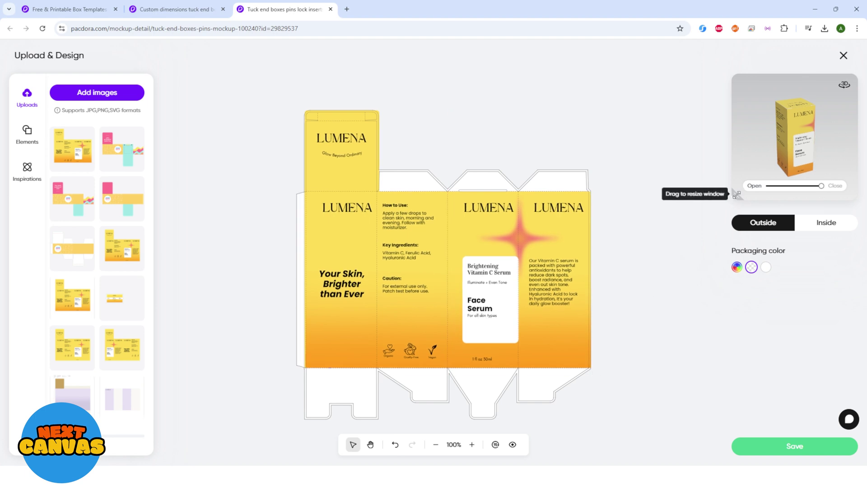
# - Enlarge the 3D preview and turn the box around to examine the artwork on all its sides
pyautogui.moveTo(737, 195); pyautogui.dragTo(637, 341)
pyautogui.moveTo(761, 212); pyautogui.dragTo(690, 190)
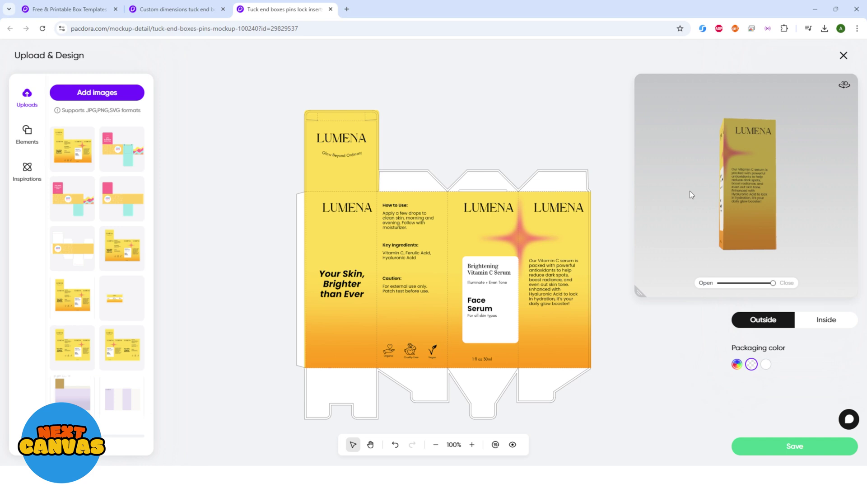
pyautogui.moveTo(770, 218); pyautogui.dragTo(665, 221)
pyautogui.moveTo(765, 220); pyautogui.dragTo(707, 188)
pyautogui.moveTo(771, 284)
pyautogui.mouseDown()
pyautogui.moveTo(711, 273)
pyautogui.moveTo(721, 288)
pyautogui.moveTo(774, 288)
pyautogui.mouseUp()
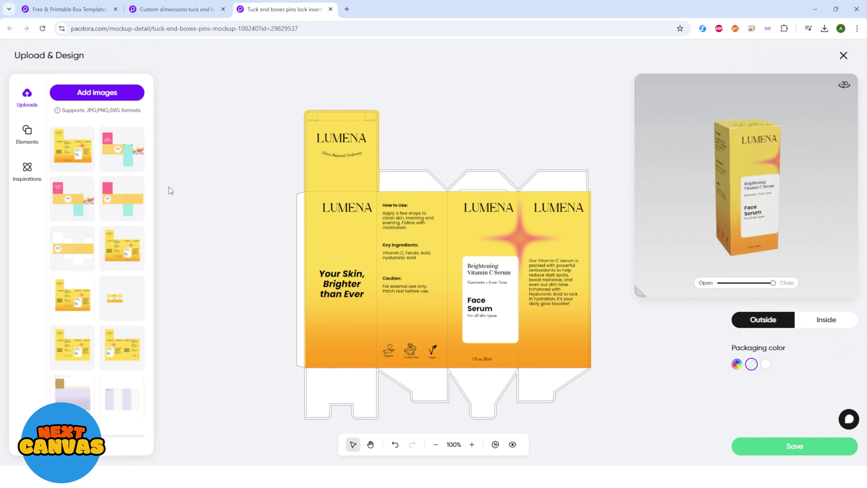
# - Add the recycling arrows packaging symbol, place it small on the first panel's bottom flap, and rotate it
pyautogui.click(33, 151)
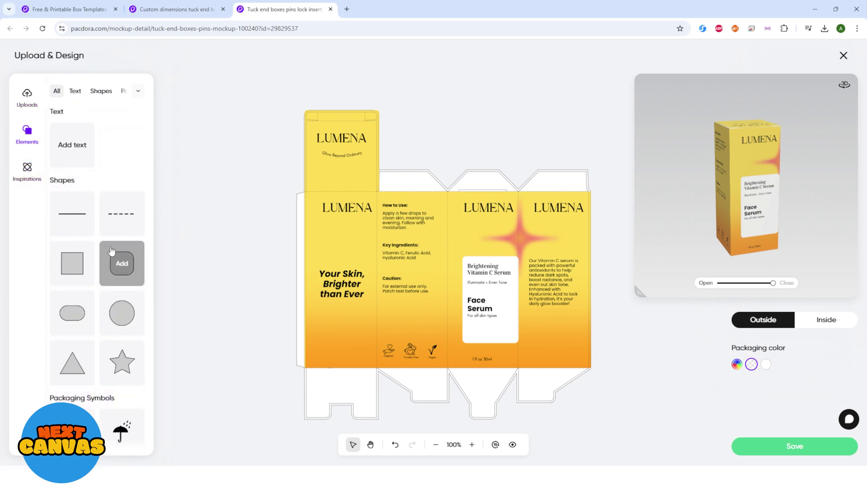
pyautogui.scroll(-4, 122, 240)
pyautogui.scroll(-5, 113, 252)
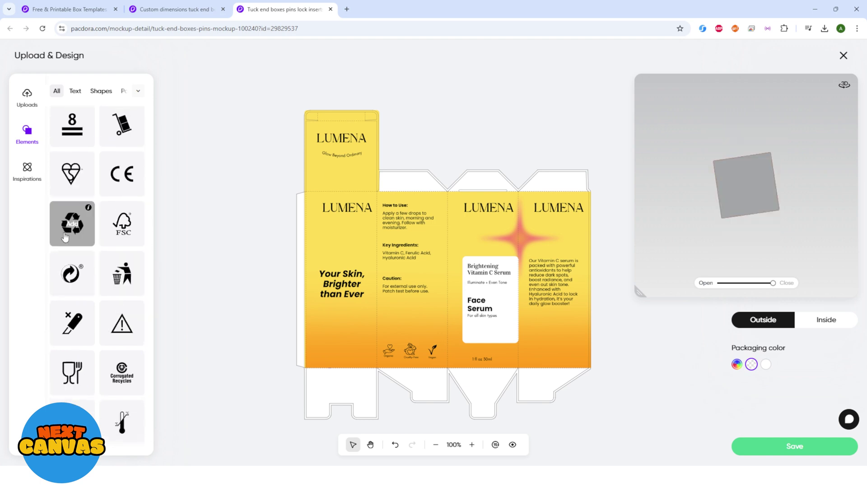
pyautogui.click(65, 238)
pyautogui.moveTo(457, 251); pyautogui.dragTo(320, 378)
pyautogui.click(438, 270)
pyautogui.moveTo(321, 400); pyautogui.dragTo(302, 391)
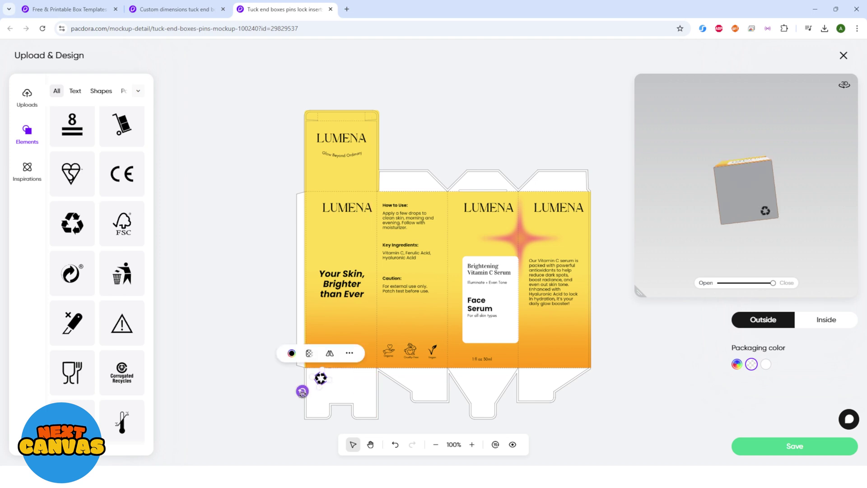
pyautogui.moveTo(772, 183); pyautogui.dragTo(778, 243)
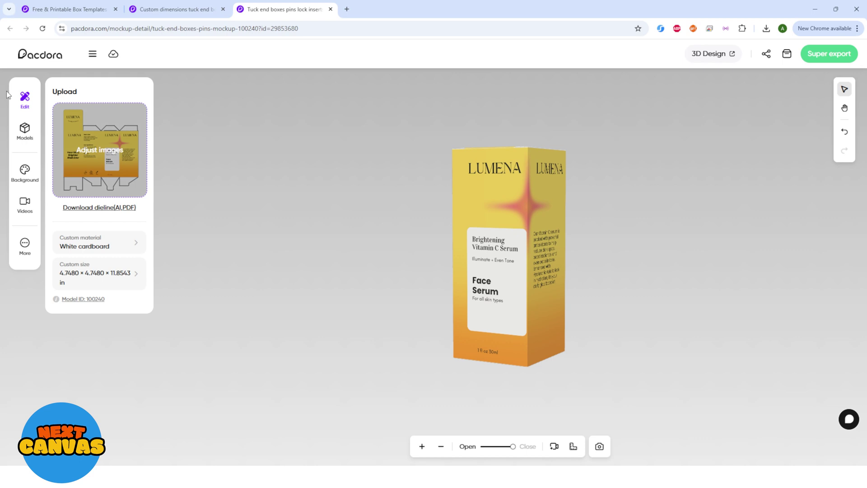
# - Try a solid colour background behind the box mockup instead of the grey gradient
pyautogui.click(25, 131)
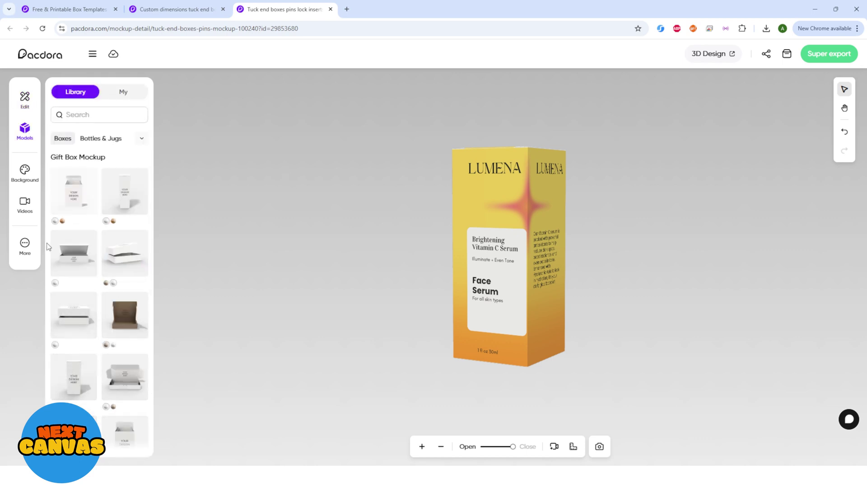
pyautogui.click(22, 182)
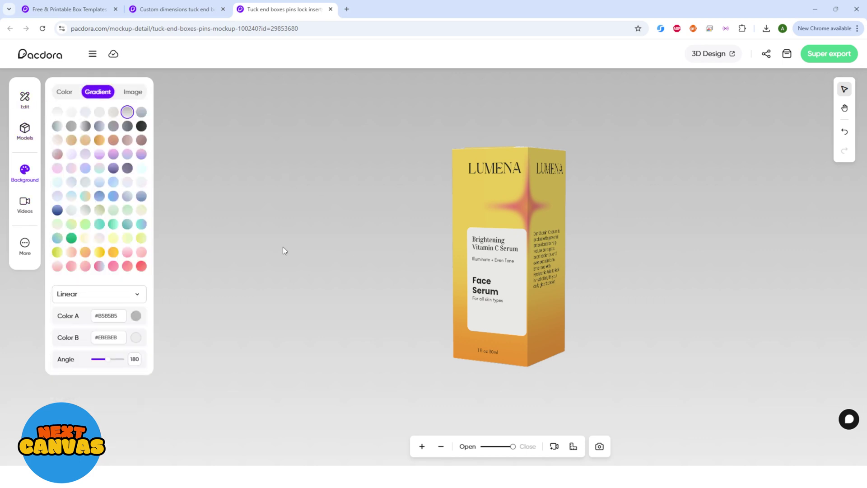
pyautogui.click(63, 92)
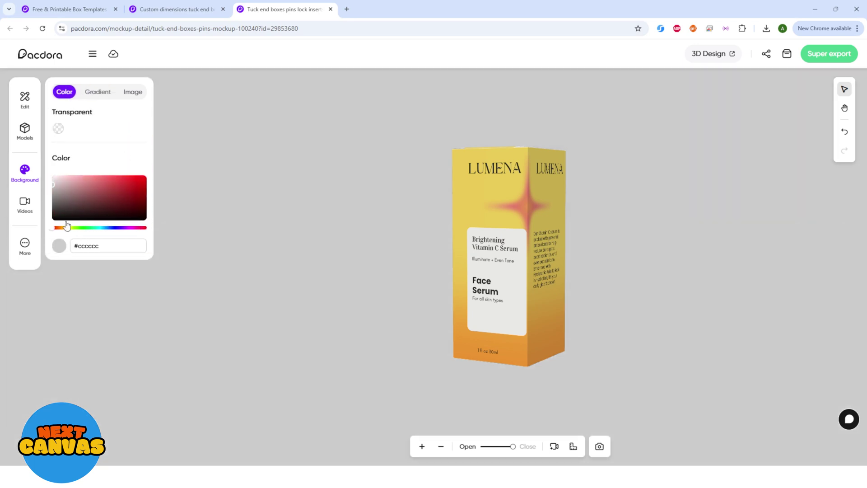
# - Upload the marble image with orange slices and green leaves as the mockup background
pyautogui.click(124, 92)
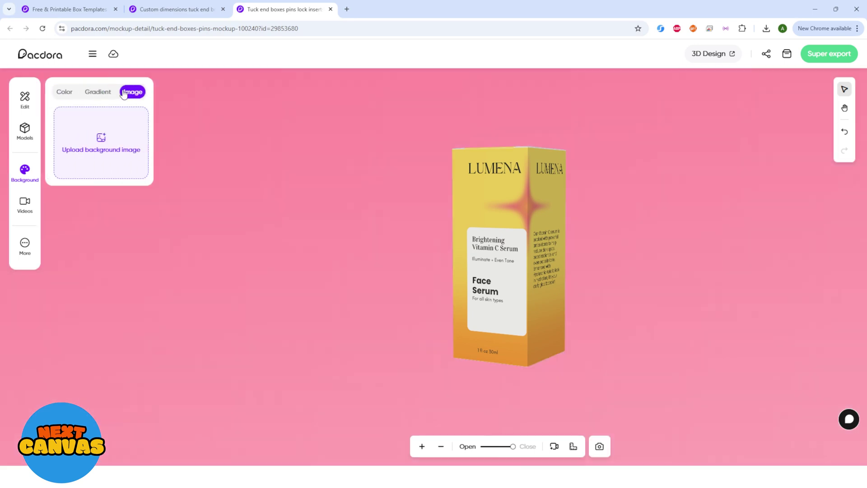
pyautogui.click(97, 145)
pyautogui.click(96, 142)
pyautogui.click(448, 289)
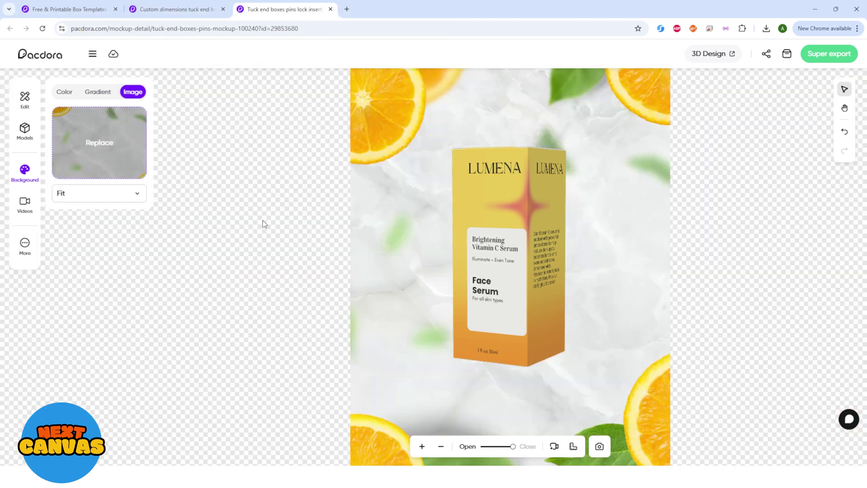
pyautogui.moveTo(264, 224); pyautogui.dragTo(537, 309)
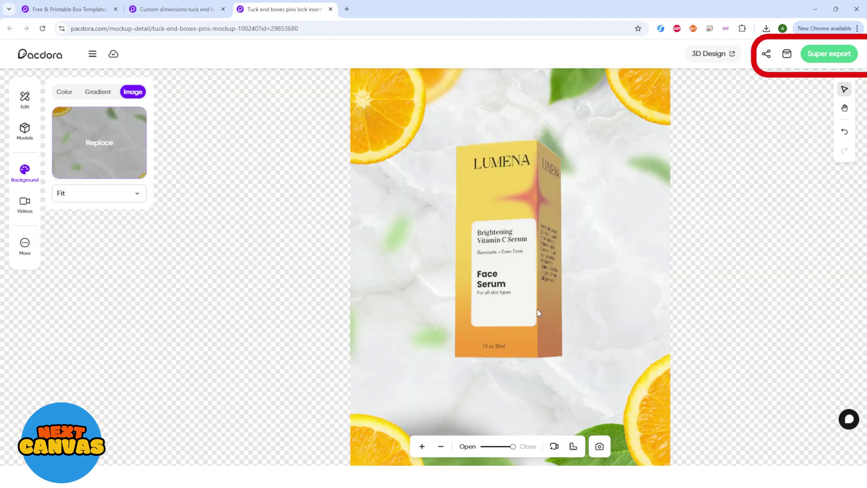
# - Review the mockup and dieline export options, and export the mockup as a 3:4 MP4 video in a 4-second style
pyautogui.click(823, 53)
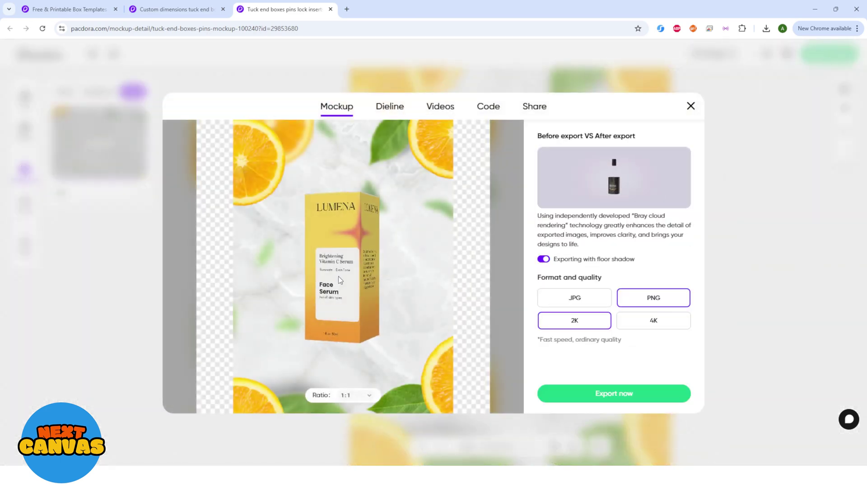
pyautogui.click(390, 107)
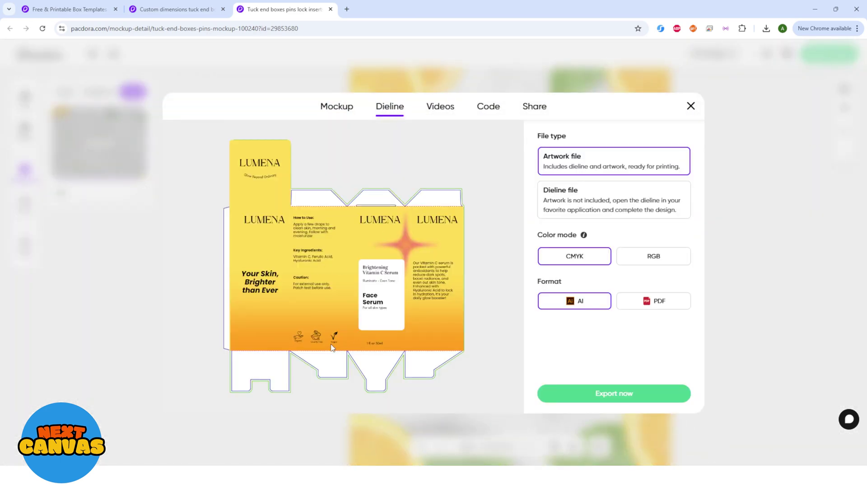
pyautogui.click(441, 107)
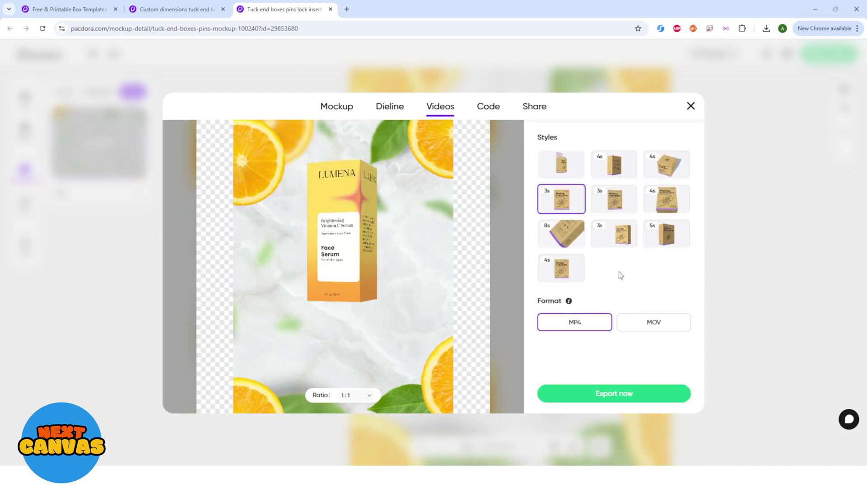
pyautogui.click(682, 241)
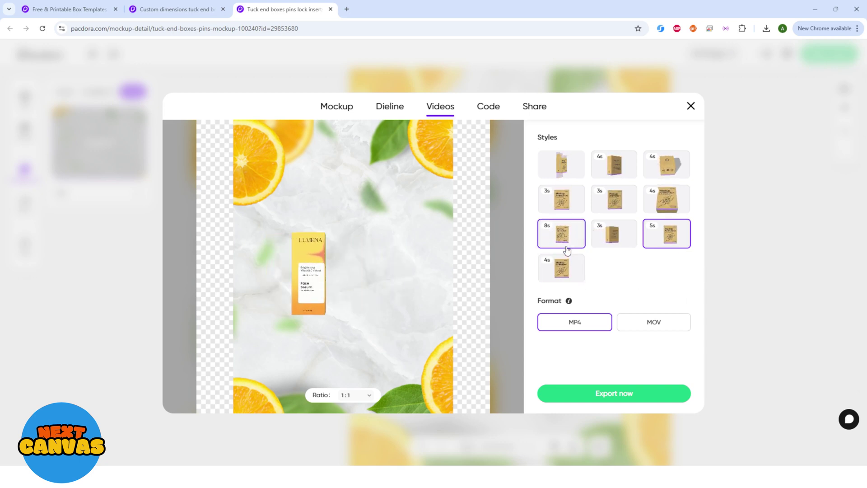
pyautogui.click(675, 205)
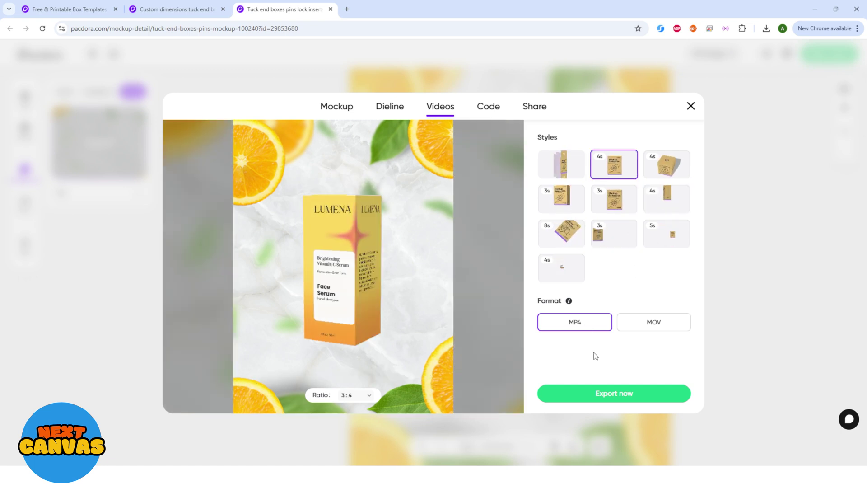
pyautogui.click(605, 396)
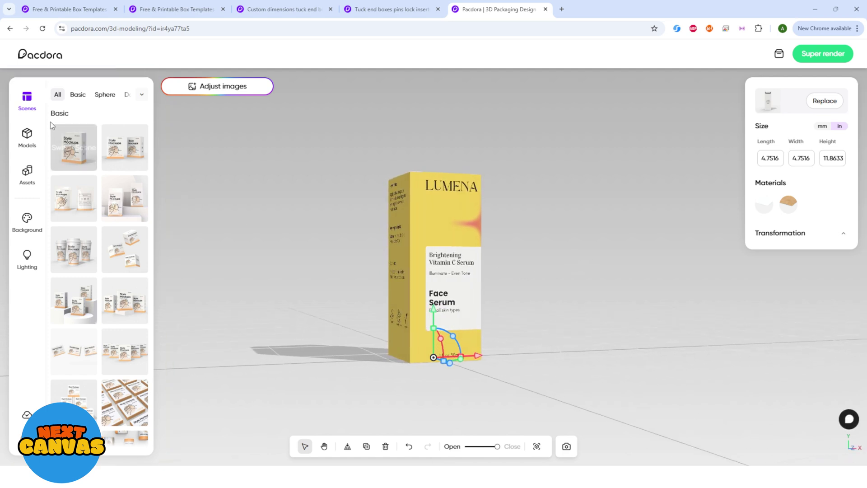
# - In the 3D design editor, apply the Literature and Art scene with three boxes on white podiums beside a vase
pyautogui.scroll(-5, 115, 176)
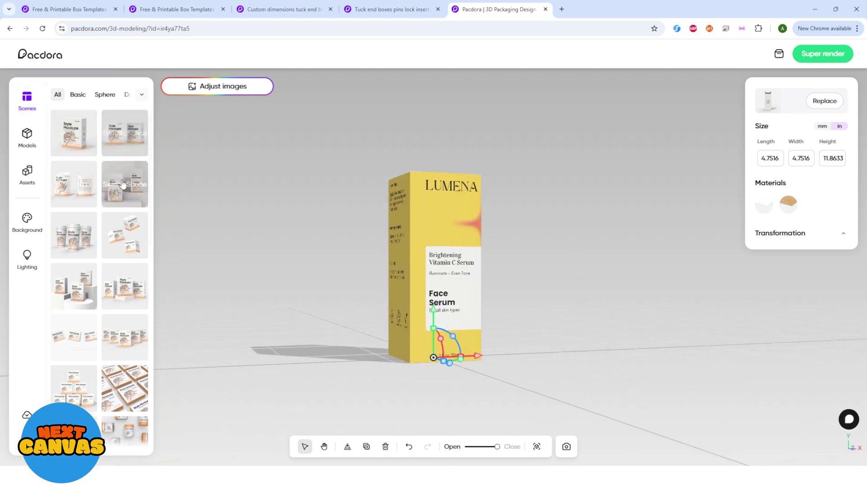
pyautogui.scroll(-5, 128, 205)
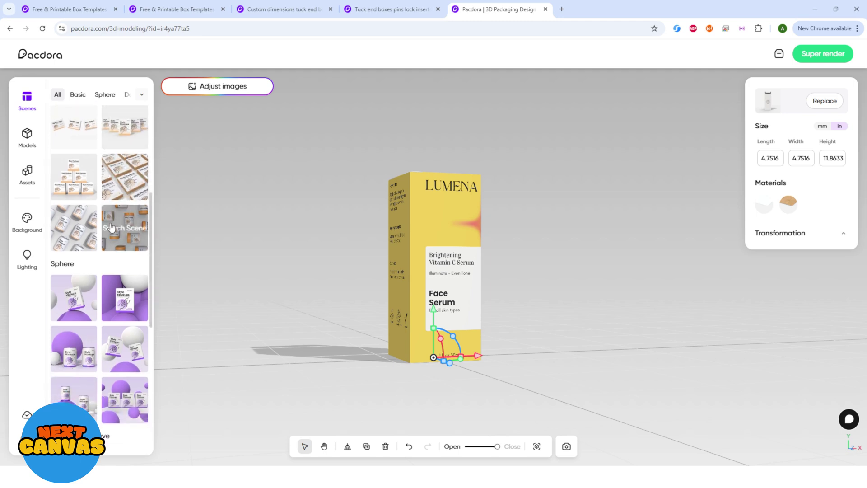
pyautogui.scroll(-8, 130, 423)
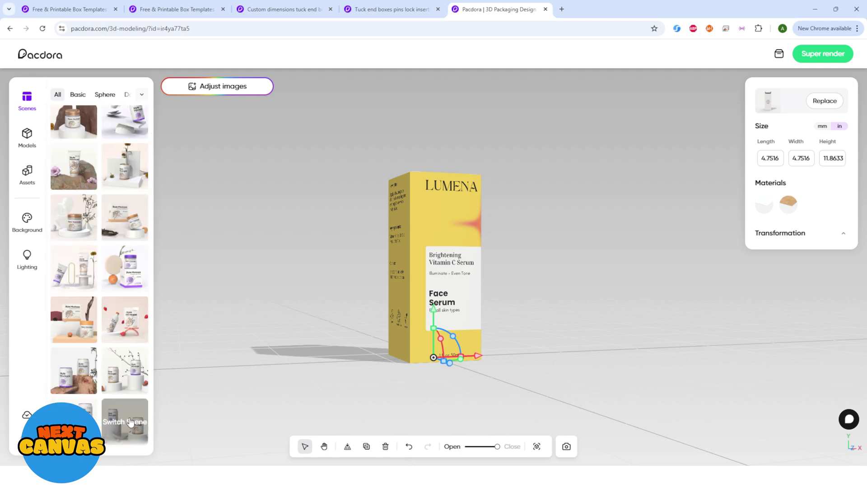
pyautogui.click(86, 333)
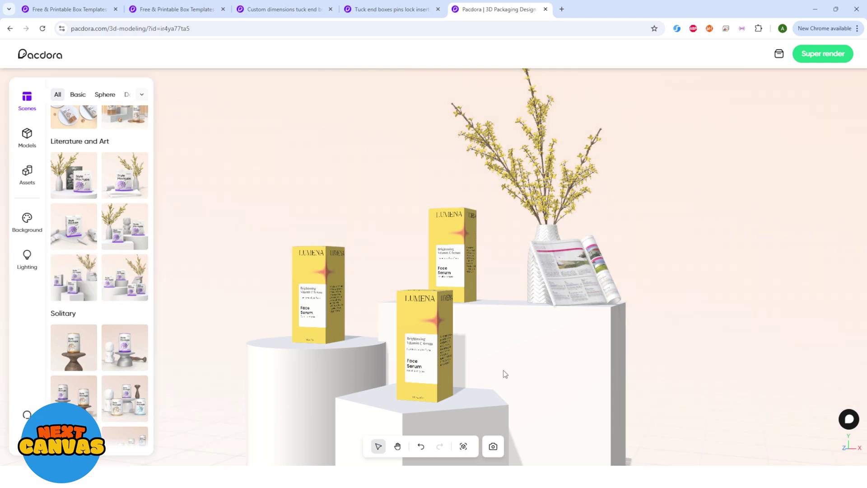
# - Select the serum box on the front podium and rotate it about its vertical axis to 348°
pyautogui.click(441, 370)
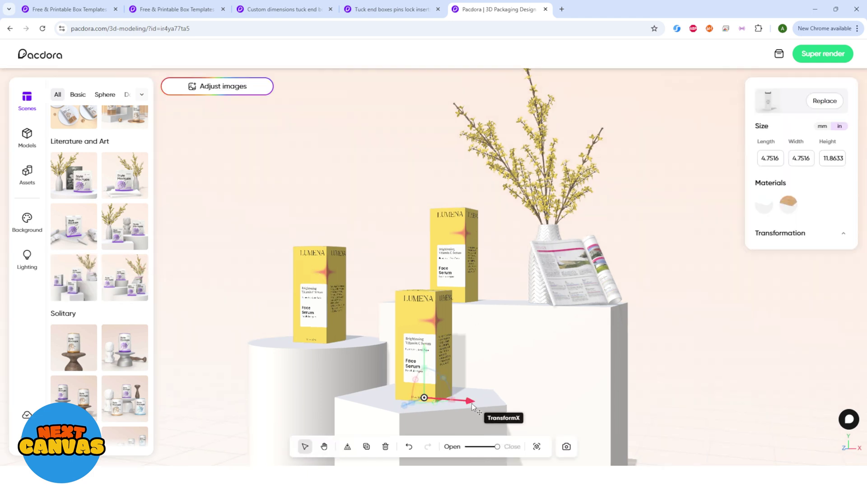
pyautogui.moveTo(472, 403)
pyautogui.mouseDown()
pyautogui.moveTo(489, 401)
pyautogui.moveTo(472, 401)
pyautogui.mouseUp()
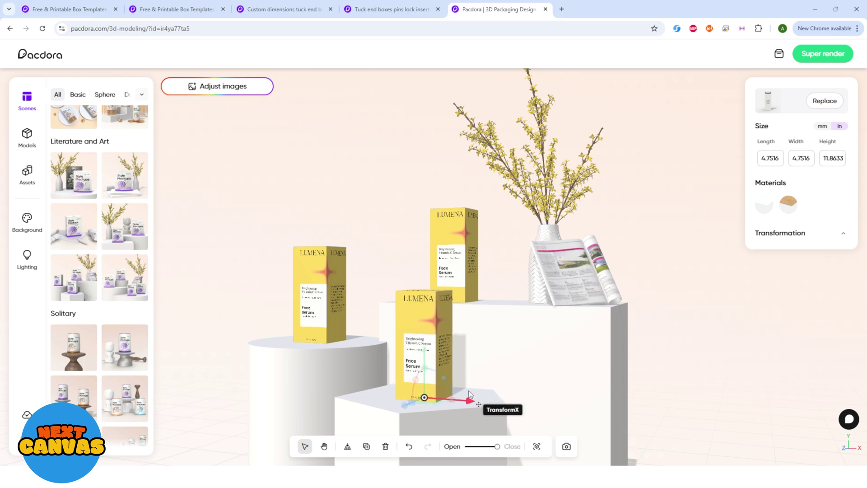
pyautogui.moveTo(426, 352)
pyautogui.mouseDown()
pyautogui.moveTo(426, 318)
pyautogui.moveTo(428, 353)
pyautogui.mouseUp()
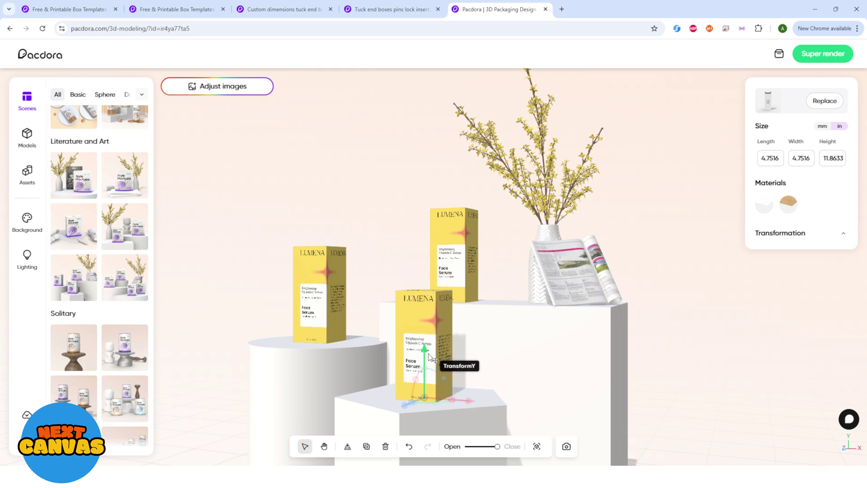
pyautogui.moveTo(454, 401); pyautogui.dragTo(435, 402)
pyautogui.click(409, 446)
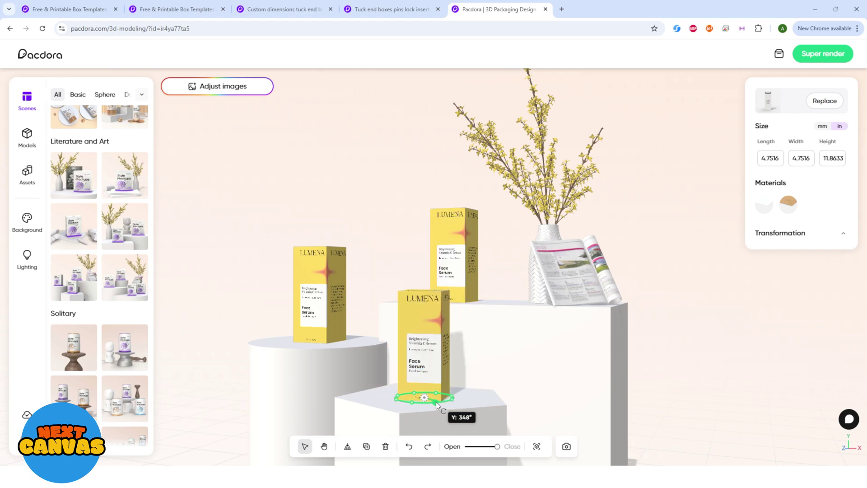
# - Move the front podium's serum box along the X axis and rotate it about its vertical axis
pyautogui.moveTo(544, 385)
pyautogui.mouseDown()
pyautogui.moveTo(580, 380)
pyautogui.moveTo(558, 386)
pyautogui.mouseUp()
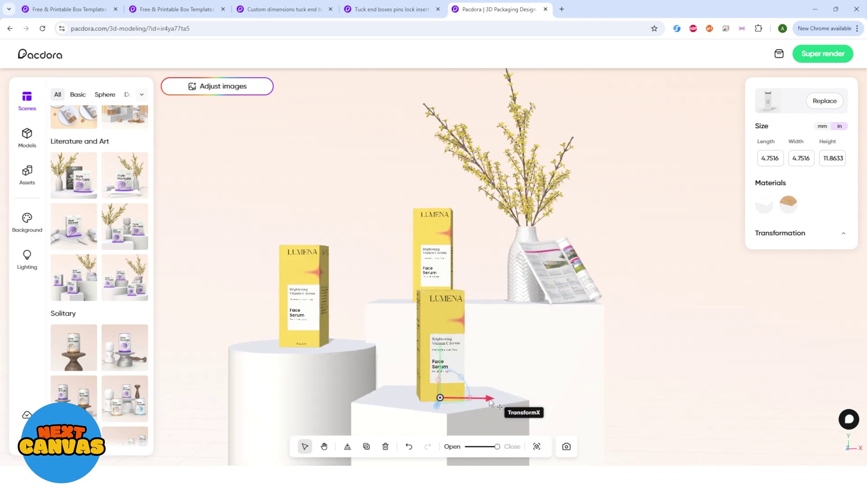
pyautogui.moveTo(461, 402)
pyautogui.mouseDown()
pyautogui.moveTo(443, 399)
pyautogui.moveTo(454, 401)
pyautogui.mouseUp()
pyautogui.moveTo(494, 399)
pyautogui.mouseDown()
pyautogui.moveTo(517, 400)
pyautogui.moveTo(489, 403)
pyautogui.moveTo(497, 403)
pyautogui.mouseUp()
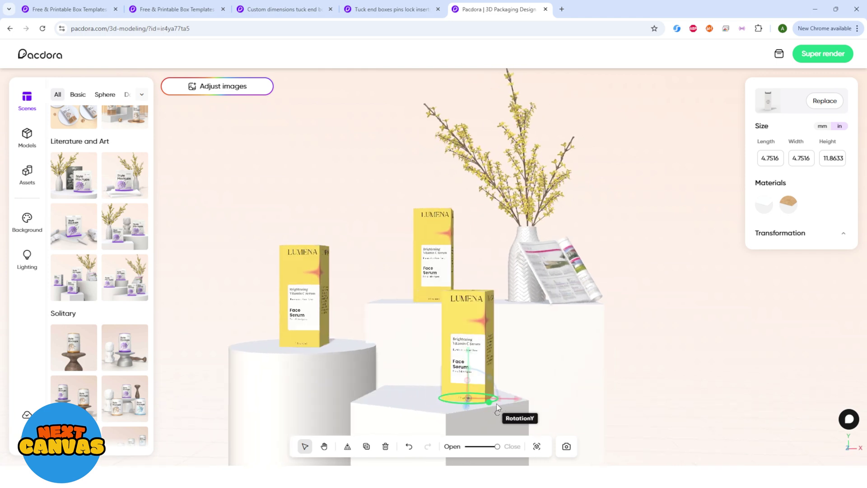
# - Resize and rotate the boxes on the round, front and rear podiums so their front panels face the camera
pyautogui.click(318, 334)
pyautogui.moveTo(321, 350); pyautogui.dragTo(340, 346)
pyautogui.click(472, 386)
pyautogui.moveTo(500, 397); pyautogui.dragTo(508, 397)
pyautogui.click(430, 289)
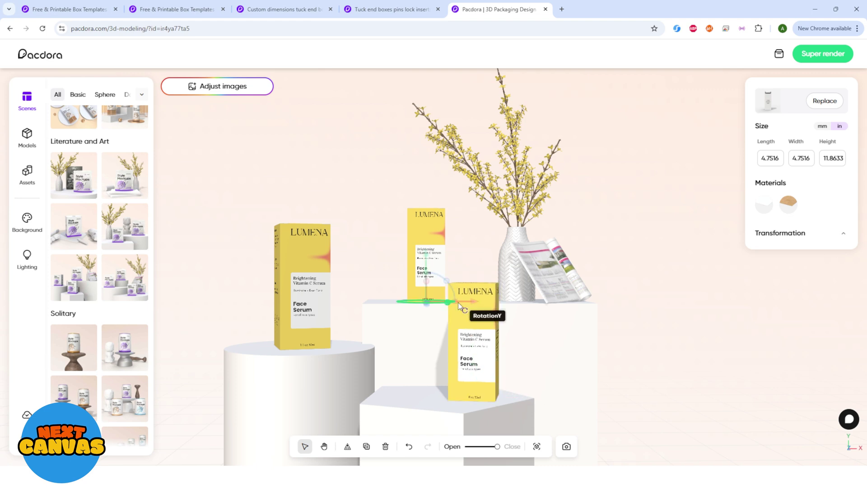
pyautogui.moveTo(458, 302); pyautogui.dragTo(462, 303)
pyautogui.click(616, 363)
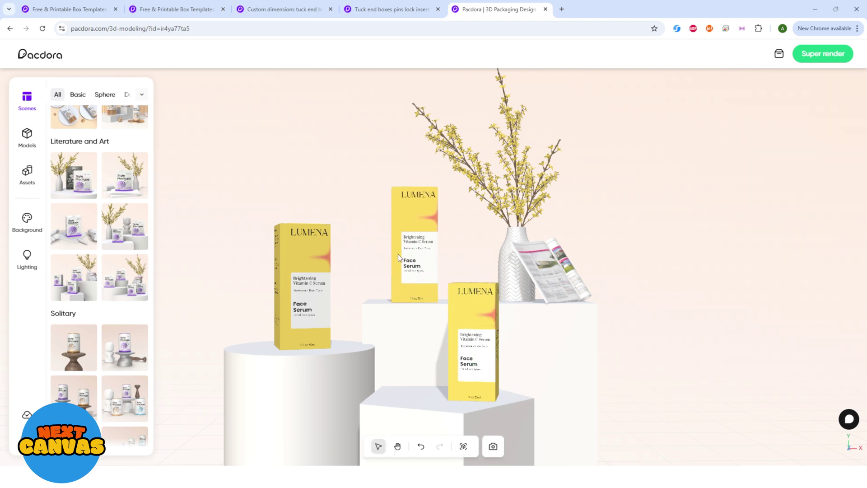
# - Open the artwork of the round podium's box for editing and delete the yellow artwork from its dieline
pyautogui.click(313, 248)
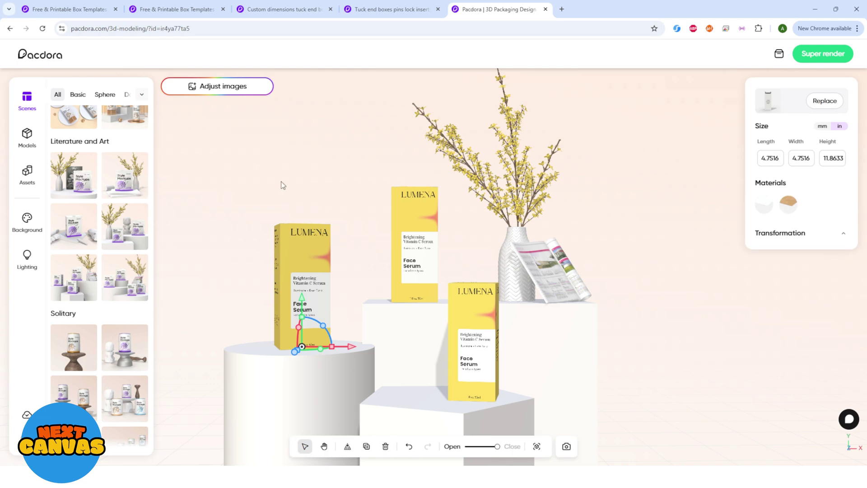
pyautogui.click(240, 87)
pyautogui.click(391, 265)
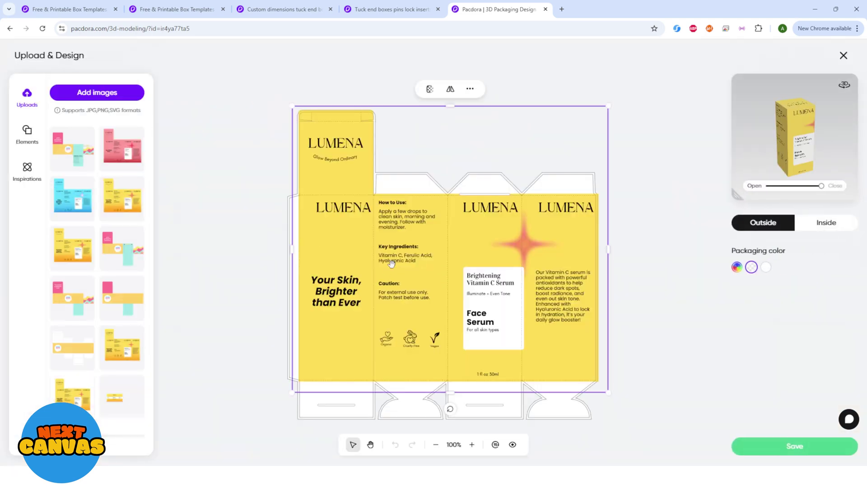
pyautogui.press('Delete')
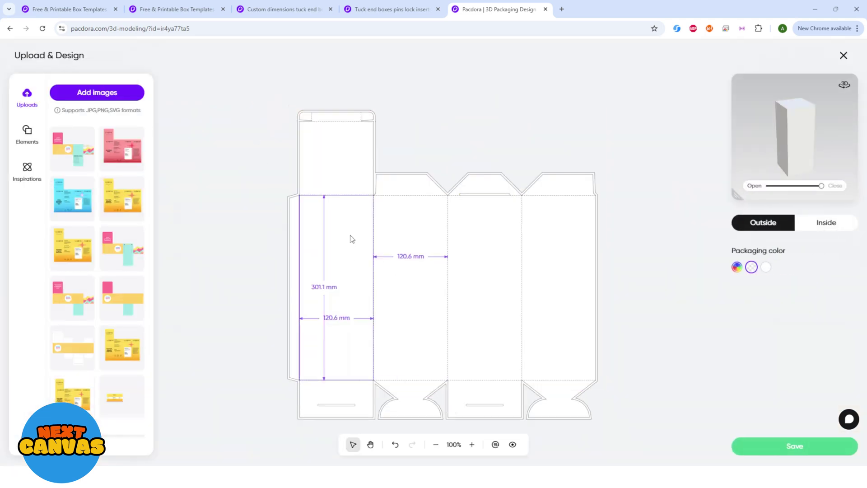
# - Place the blue Hydration Boost Serum artwork on the dieline, scale it to cover the box panels, and save the design
pyautogui.moveTo(80, 202)
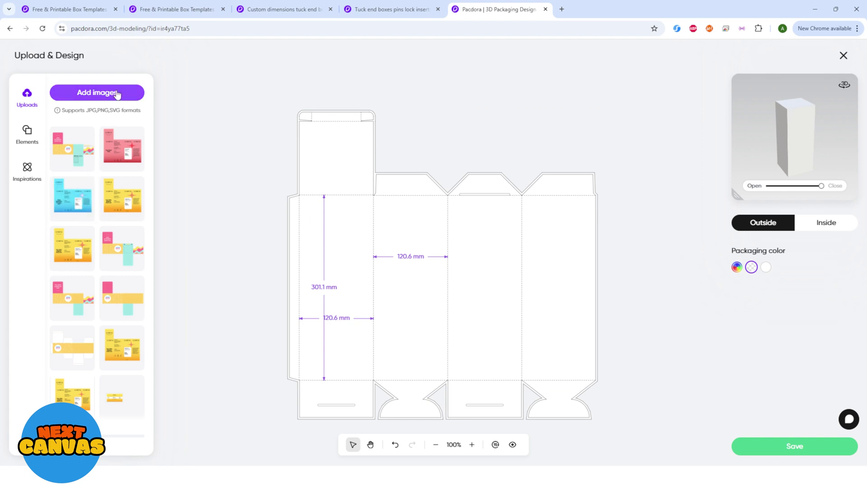
pyautogui.click(74, 198)
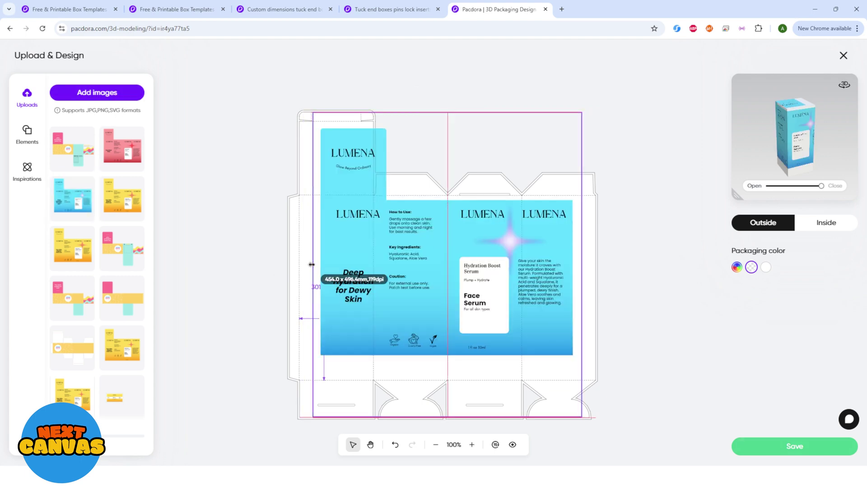
pyautogui.moveTo(500, 270); pyautogui.dragTo(476, 251)
pyautogui.moveTo(559, 347); pyautogui.dragTo(609, 394)
pyautogui.moveTo(521, 343); pyautogui.dragTo(521, 340)
pyautogui.click(763, 442)
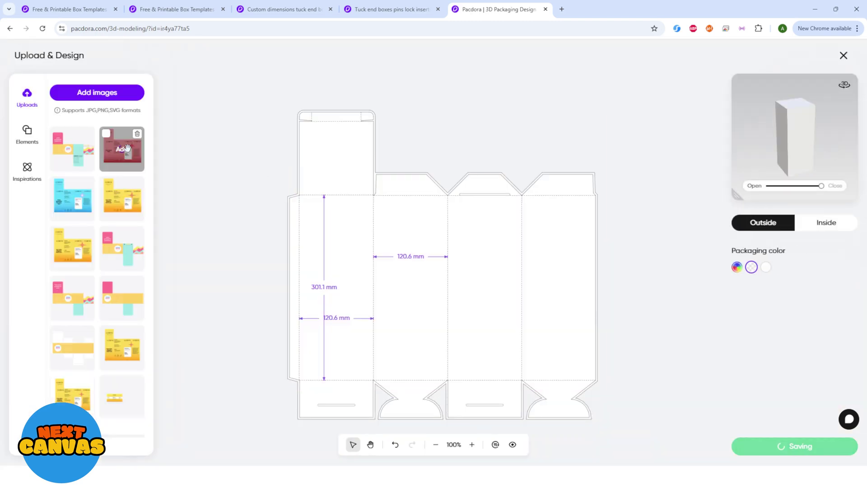
# - Replace the front podium box's artwork with the red Anti-Aging Serum design, scaled to cover the dieline panels, and save it
pyautogui.click(122, 147)
pyautogui.moveTo(459, 264); pyautogui.dragTo(436, 244)
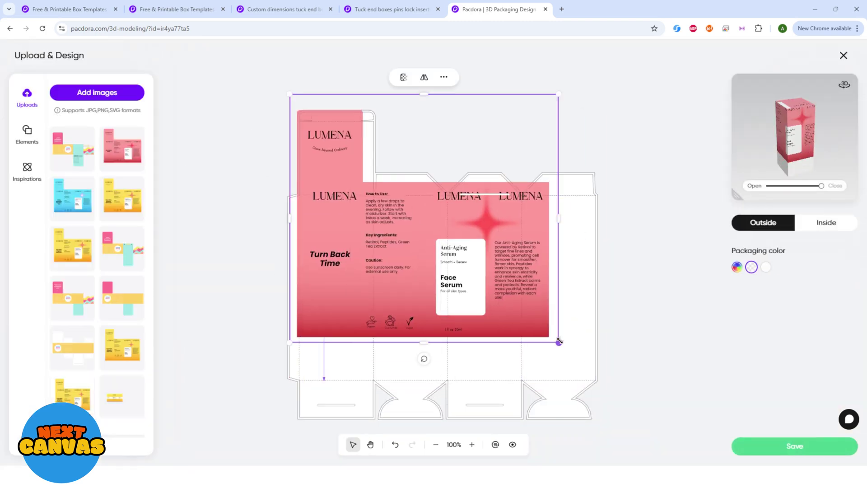
pyautogui.moveTo(560, 342); pyautogui.dragTo(611, 391)
pyautogui.moveTo(521, 342); pyautogui.dragTo(521, 339)
pyautogui.click(796, 449)
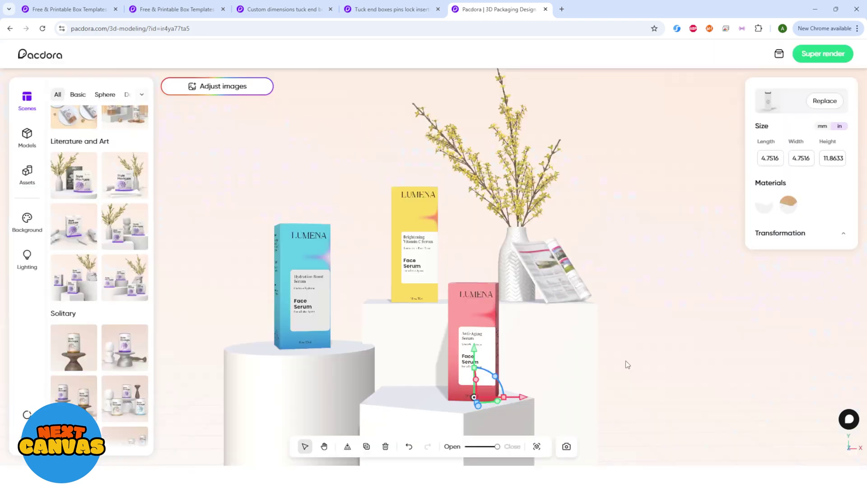
pyautogui.click(641, 375)
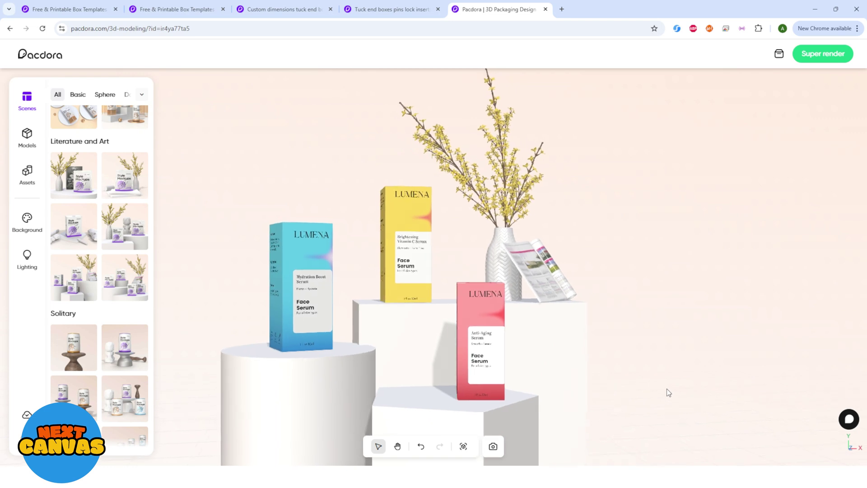
# - Add the red arch from the Decorations assets to the scene
pyautogui.click(532, 305)
pyautogui.click(26, 182)
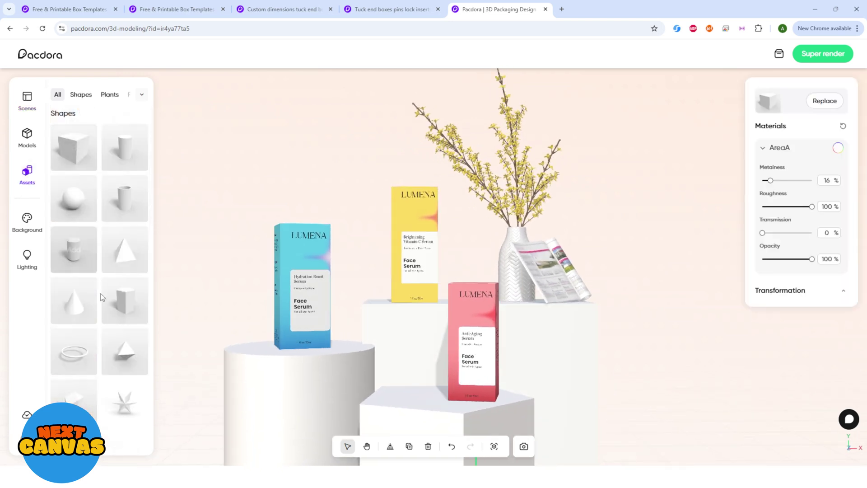
pyautogui.scroll(-5, 105, 307)
pyautogui.scroll(-7, 105, 308)
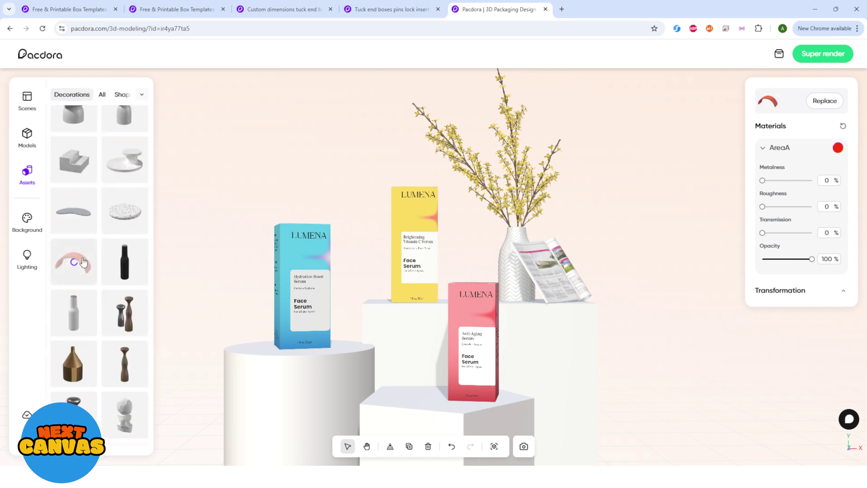
pyautogui.scroll(-6, 352, 285)
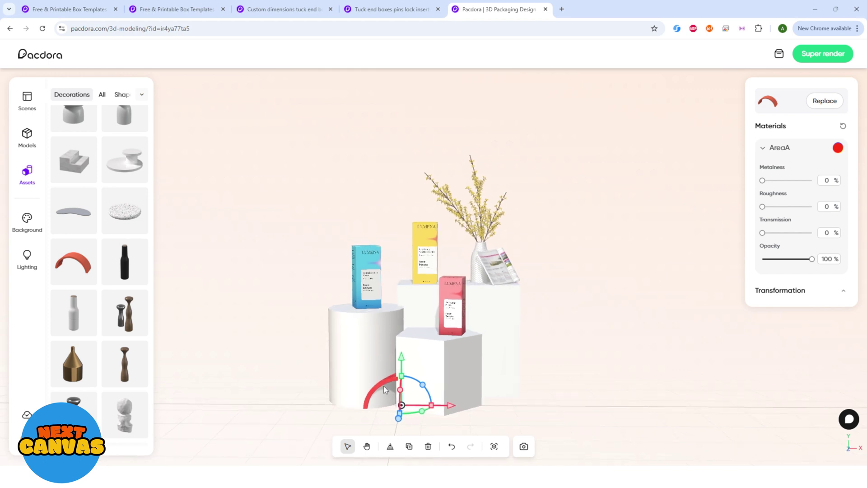
# - Move the red arch onto the front podium beside the red box and scale it to 20% along X
pyautogui.moveTo(384, 386); pyautogui.dragTo(292, 405)
pyautogui.scroll(2, 280, 425)
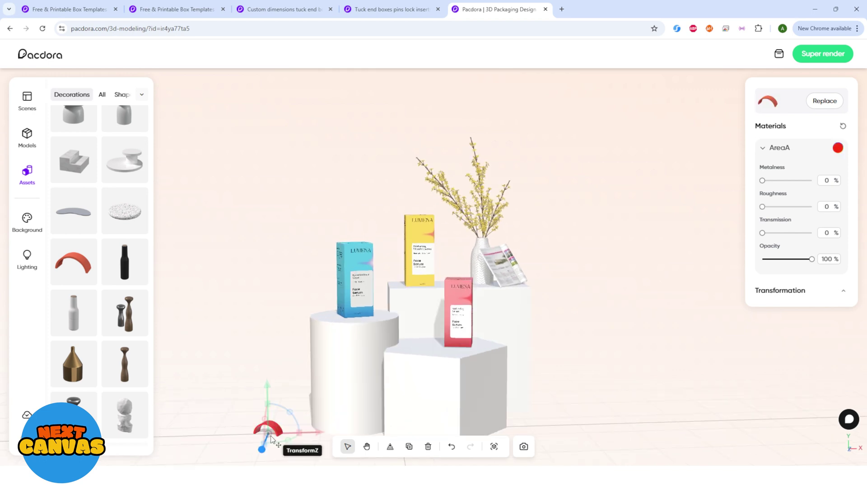
pyautogui.moveTo(271, 437); pyautogui.dragTo(446, 350)
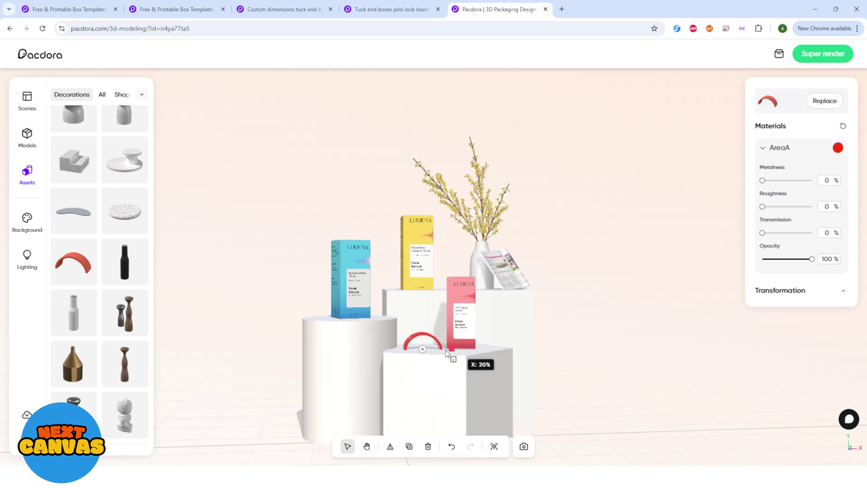
pyautogui.click(613, 366)
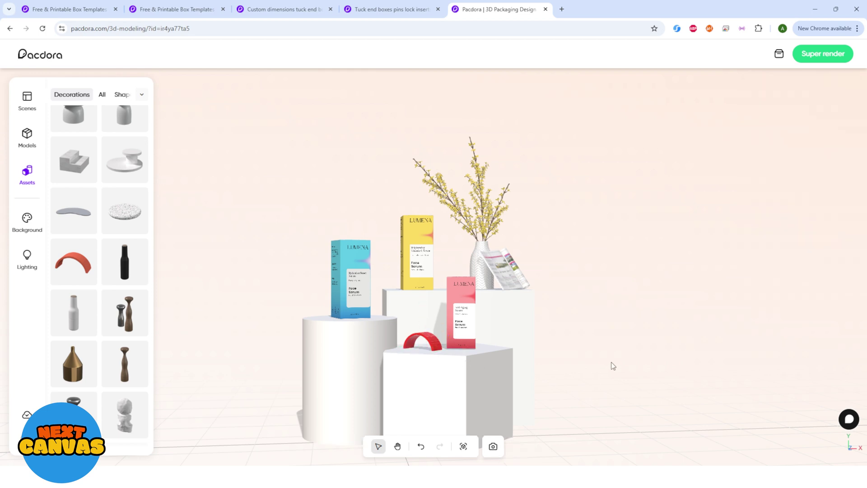
# - Try the Silky moonlight lighting preset, and apply the Daylight preset to the scene
pyautogui.click(27, 256)
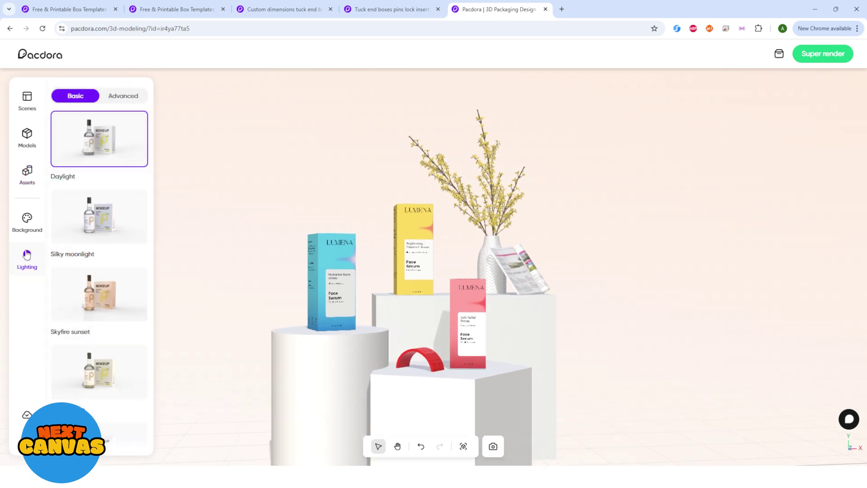
pyautogui.click(107, 216)
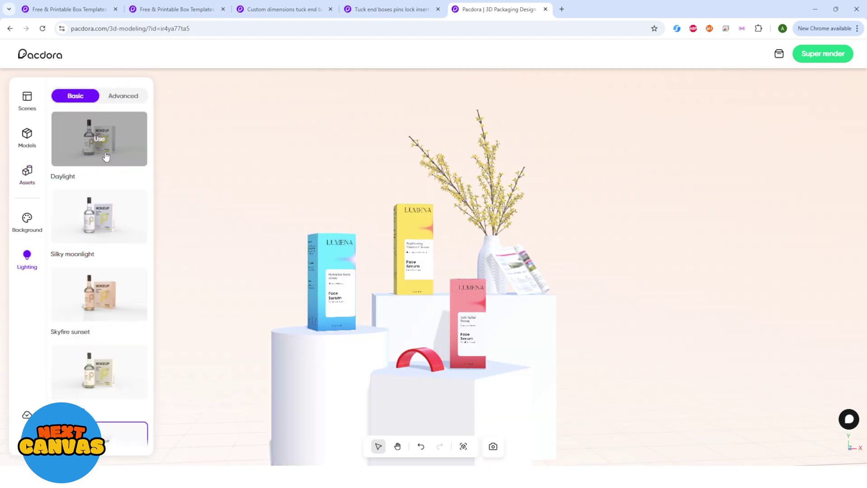
pyautogui.click(106, 157)
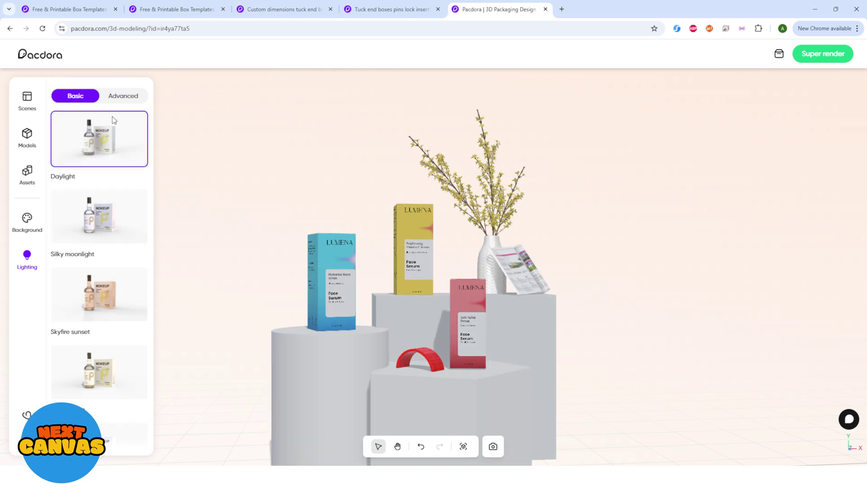
# - Set the advanced lighting brightness to 79% and the light angle to about 24°
pyautogui.click(120, 96)
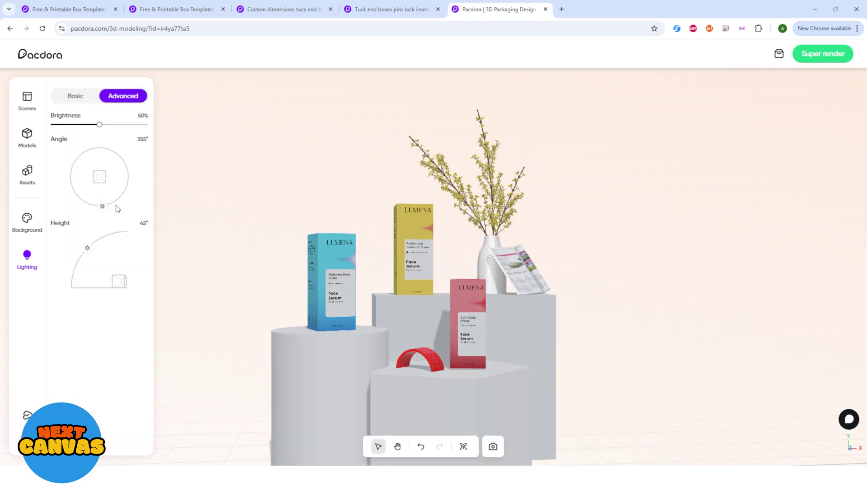
pyautogui.moveTo(100, 125); pyautogui.dragTo(128, 125)
pyautogui.moveTo(102, 206); pyautogui.dragTo(89, 204)
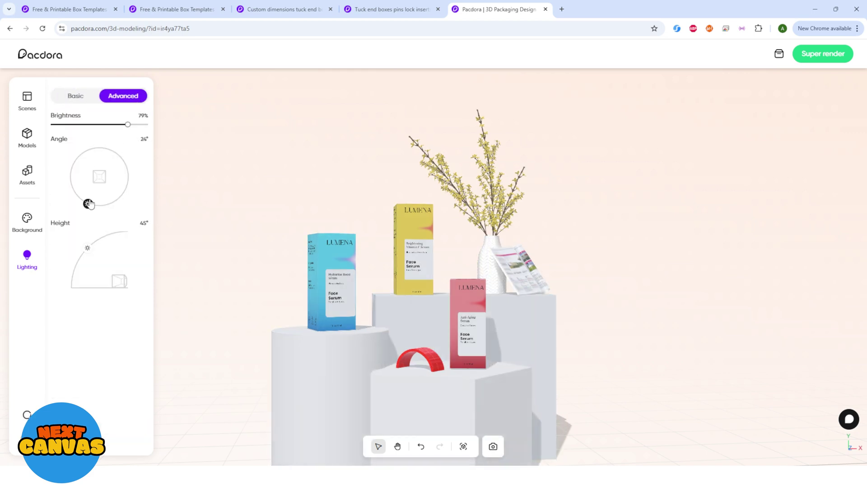
# - Try a green gradient background, and replace it with the marble image with green leaves
pyautogui.click(27, 221)
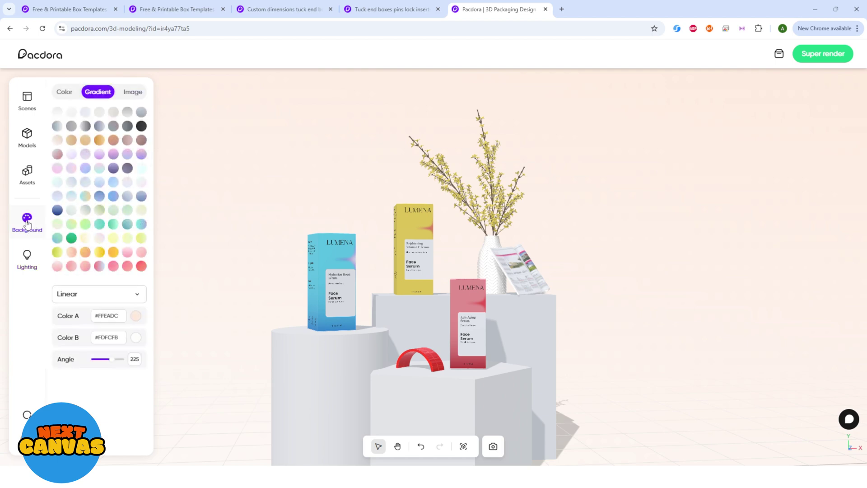
pyautogui.click(86, 224)
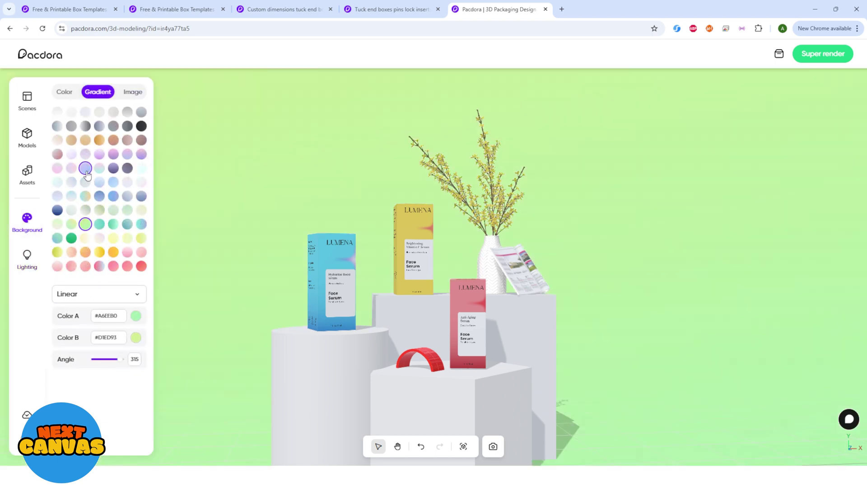
pyautogui.click(133, 91)
pyautogui.click(114, 140)
pyautogui.click(452, 289)
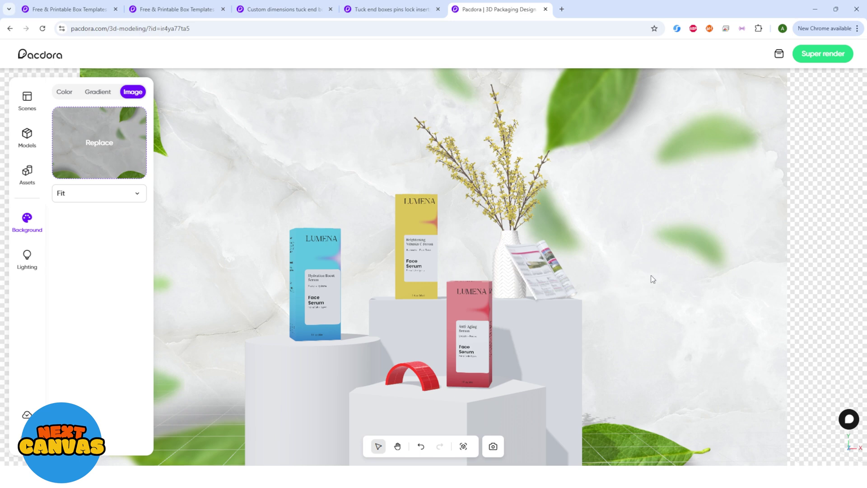
pyautogui.moveTo(652, 275)
pyautogui.mouseDown()
pyautogui.moveTo(653, 286)
pyautogui.moveTo(655, 262)
pyautogui.moveTo(643, 263)
pyautogui.mouseUp()
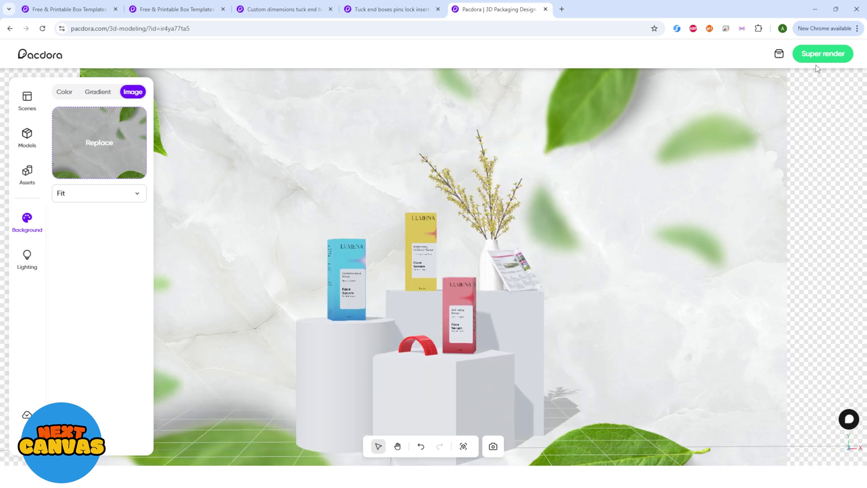
# - Start a Super render export of the scene mockup with the quality set to 4K
pyautogui.click(817, 59)
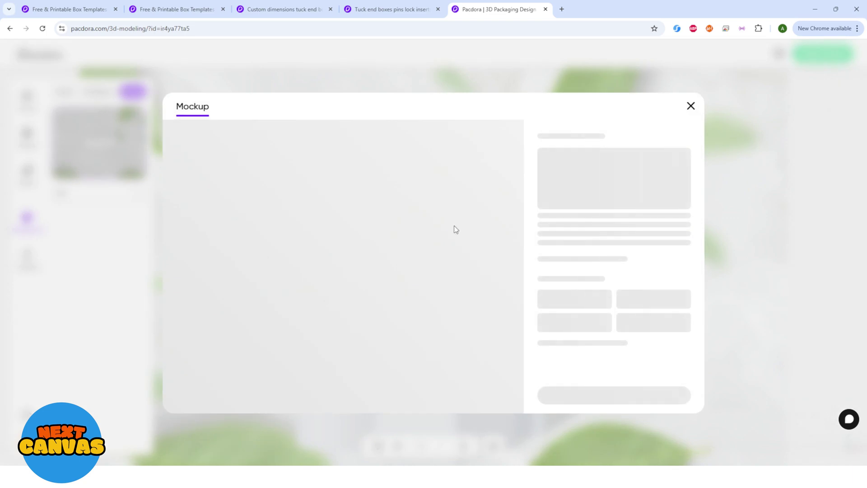
pyautogui.click(654, 322)
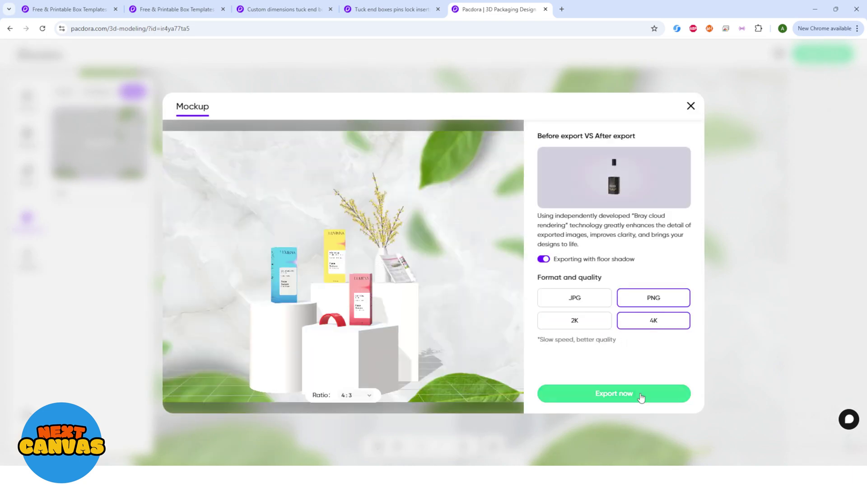